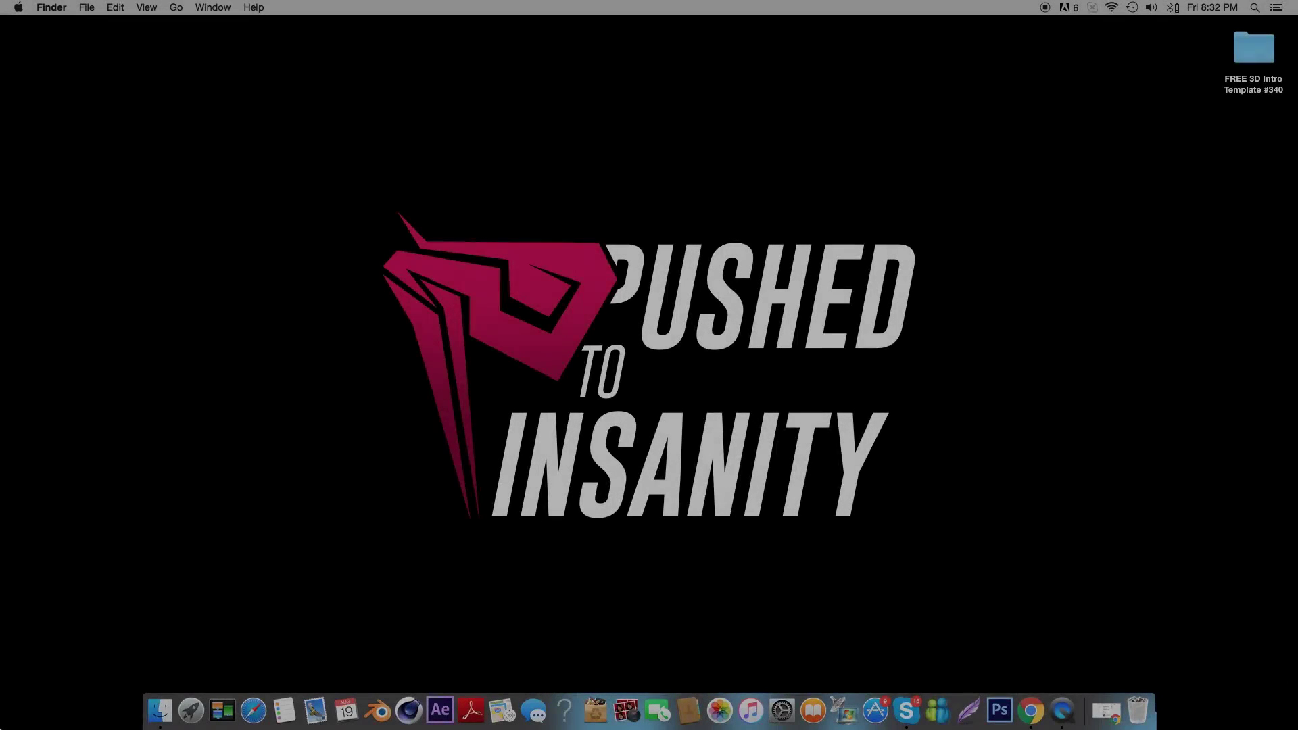
- Open the 1-C4D Part- folder inside FREE 3D Intro Template #340 and select Font.ttf
double_click(1249, 49)
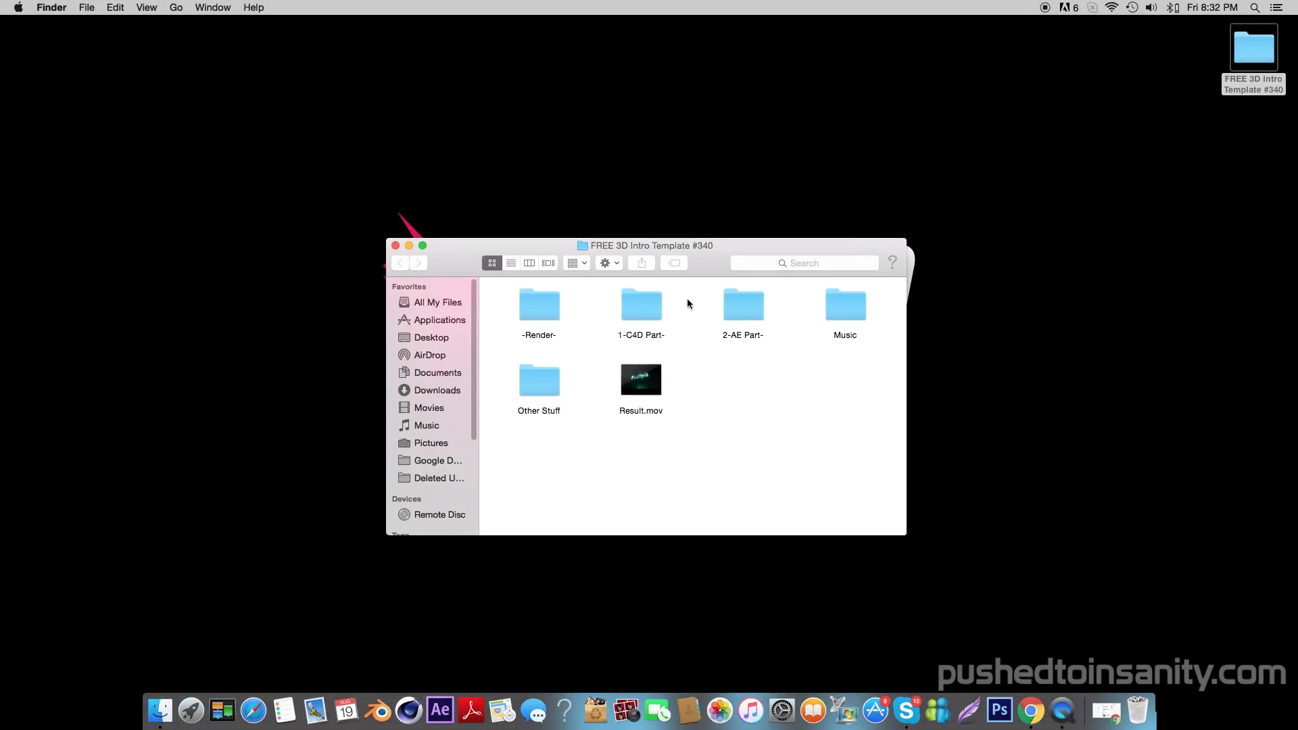
double_click(652, 306)
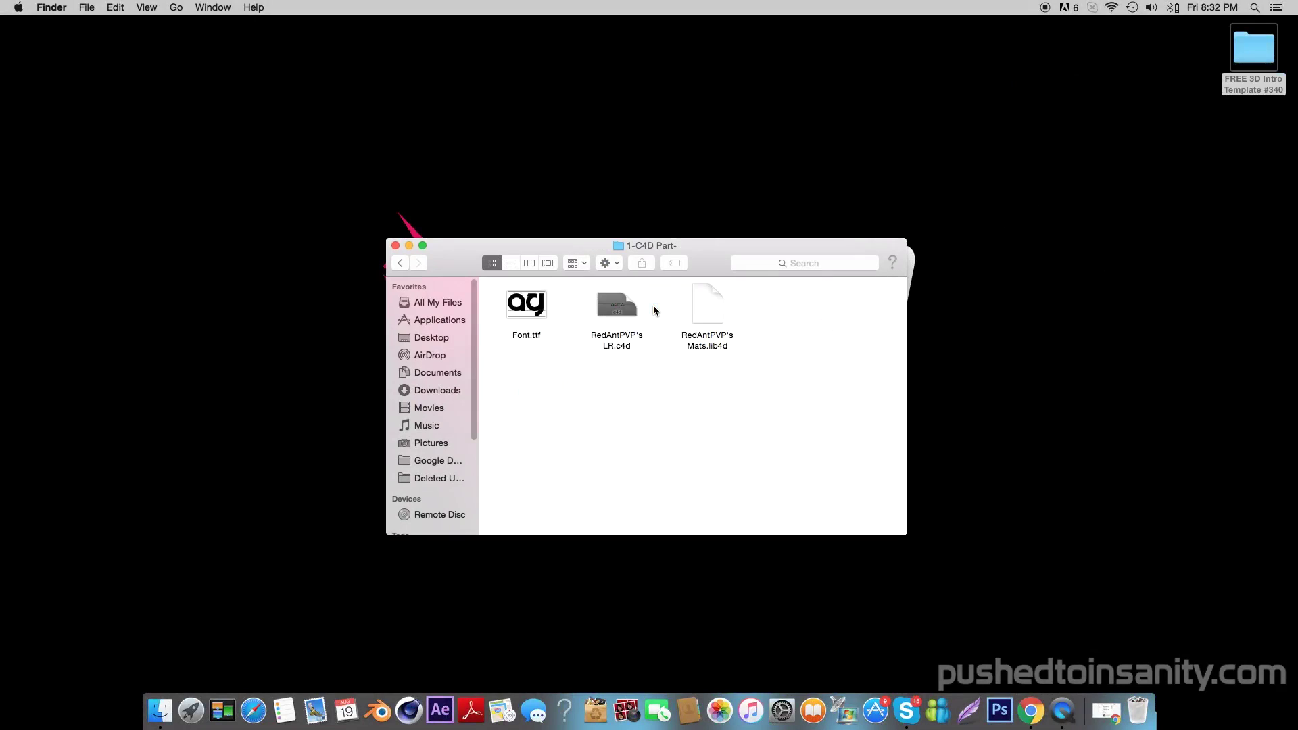
click(541, 313)
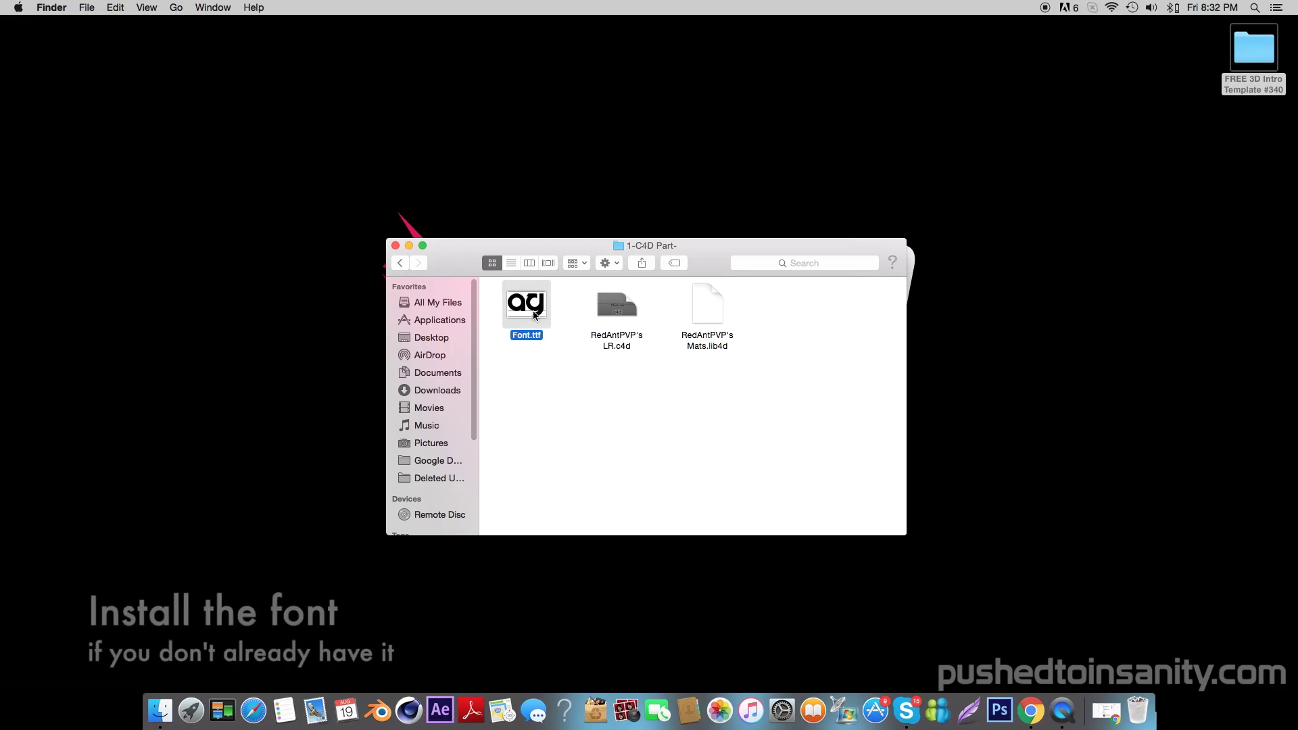
- Install the Velocity font from Font.ttf and dismiss the validation report
double_click(534, 314)
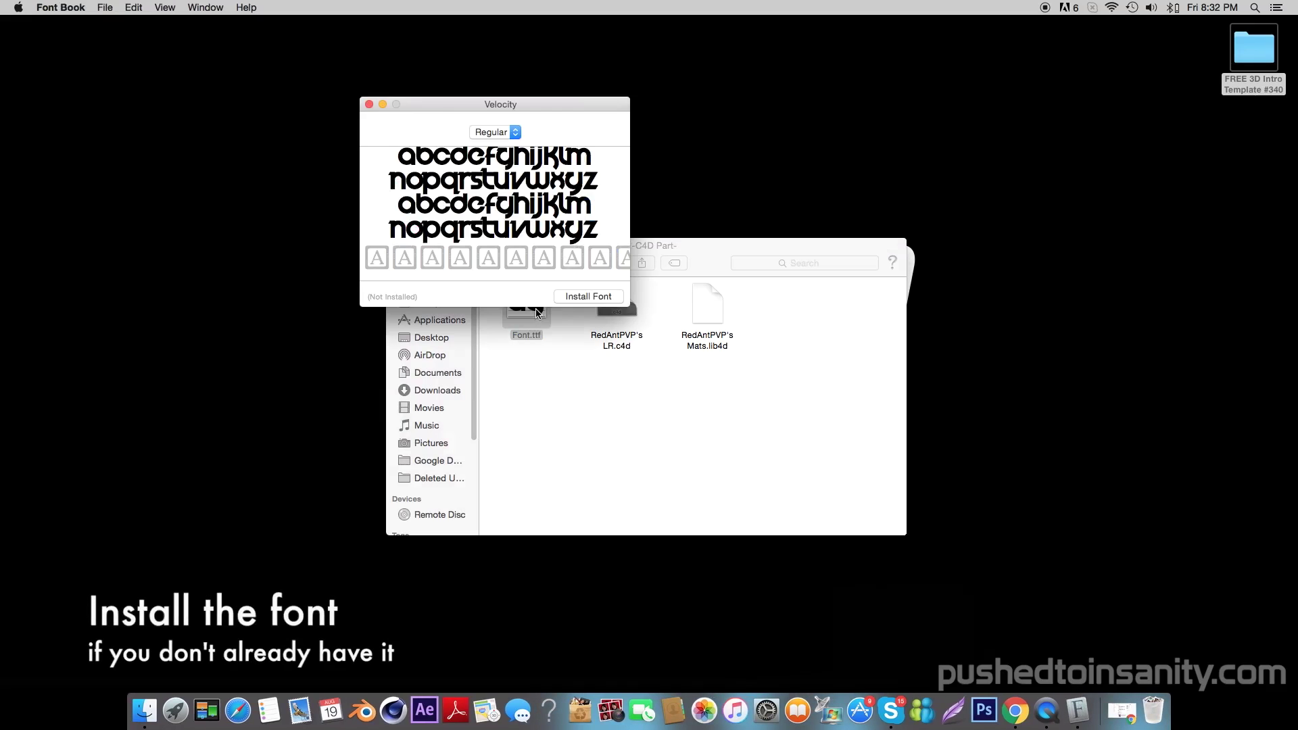
click(594, 298)
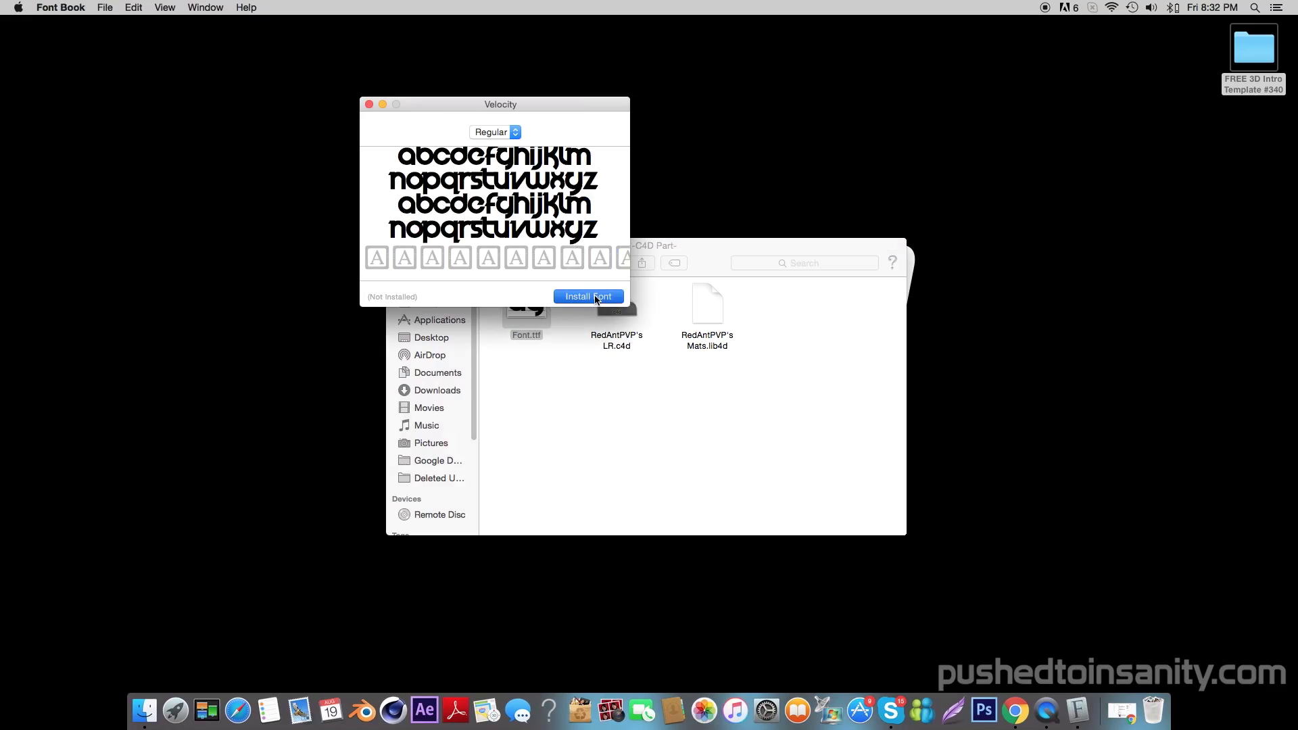
click(595, 298)
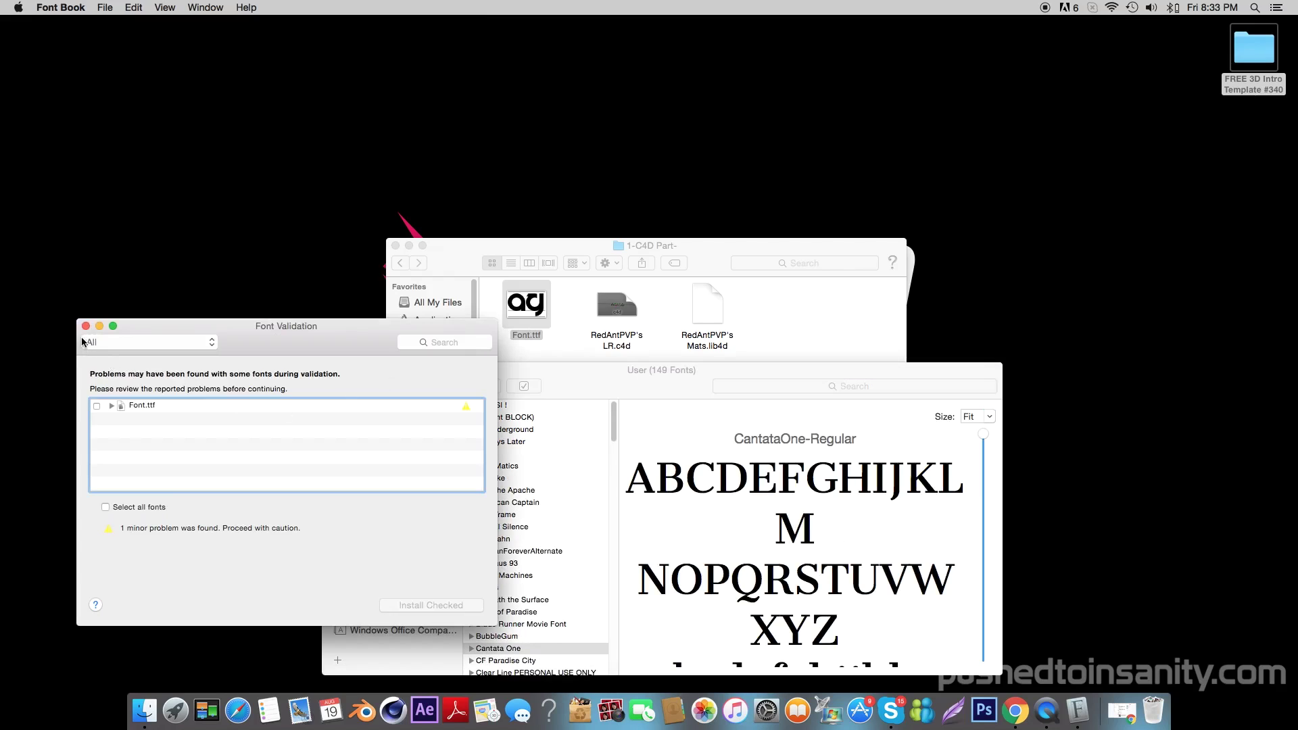
click(86, 326)
- Close Font Book and open RedAntPVP's LR.c4d in Cinema 4D
click(331, 371)
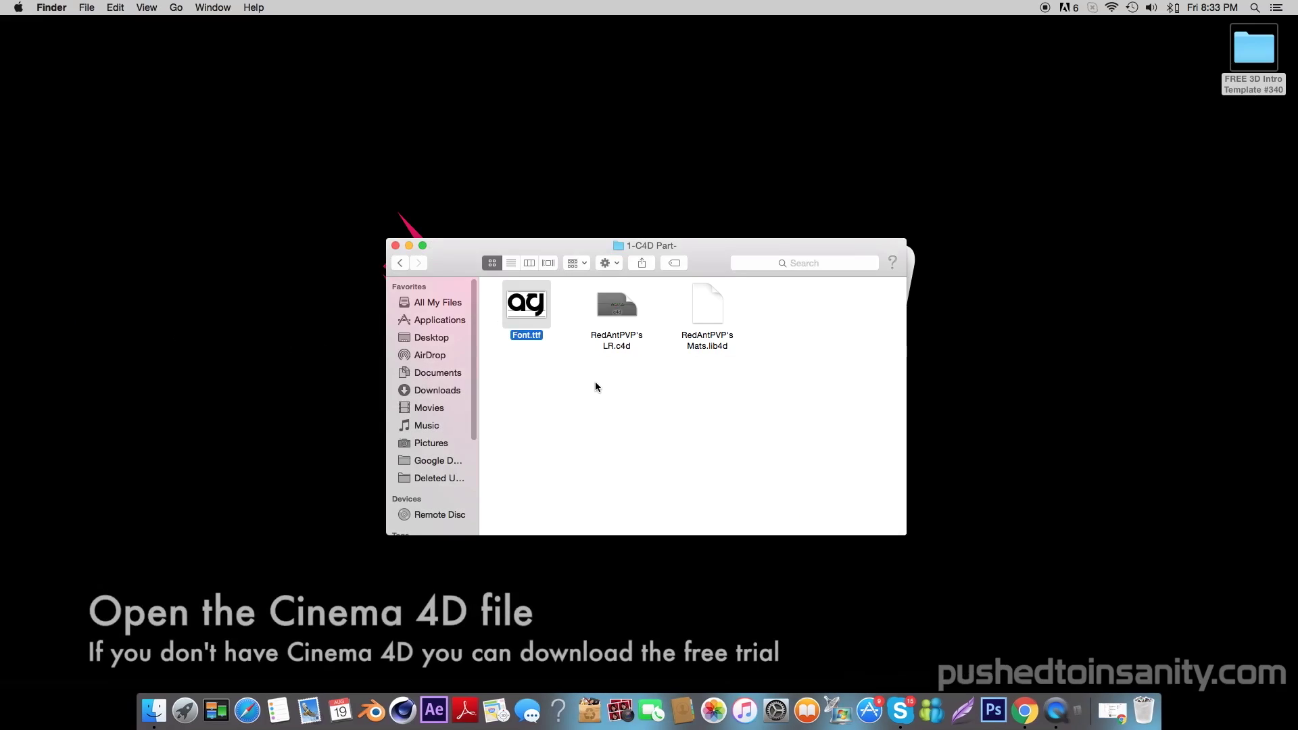
click(613, 362)
double_click(617, 308)
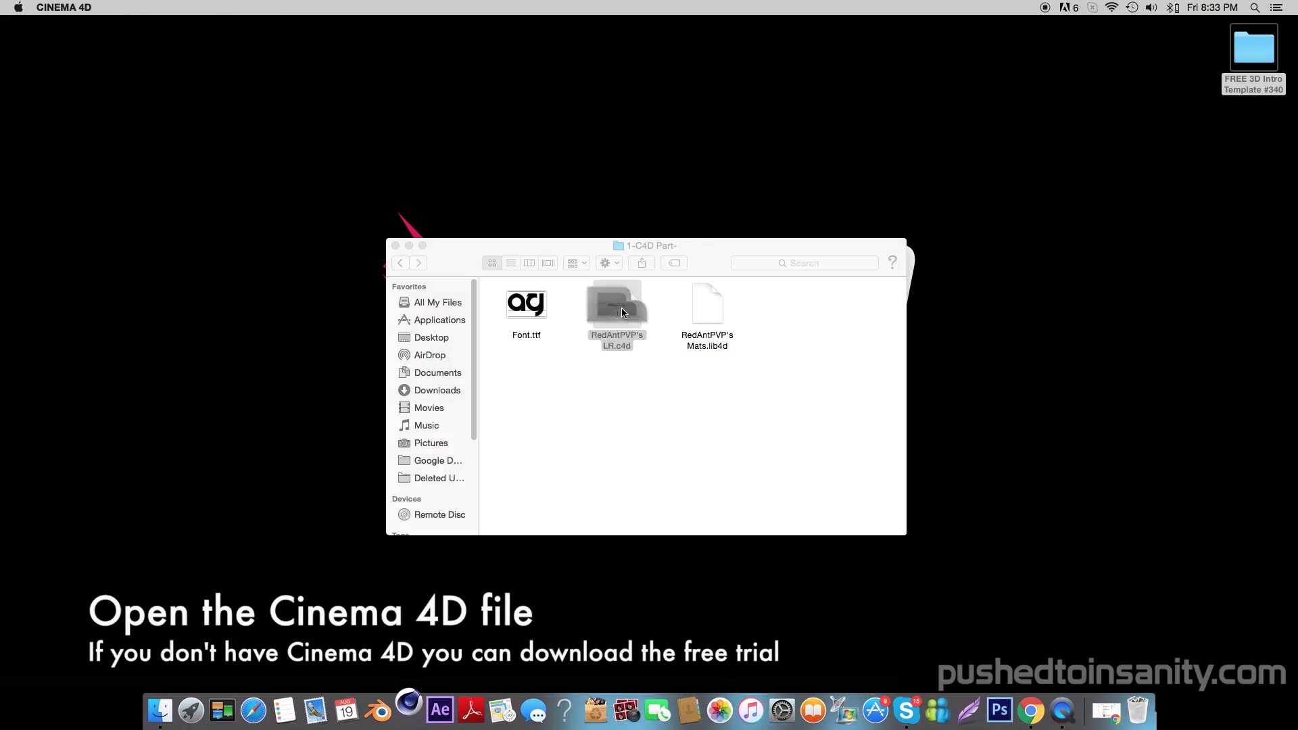
click(408, 246)
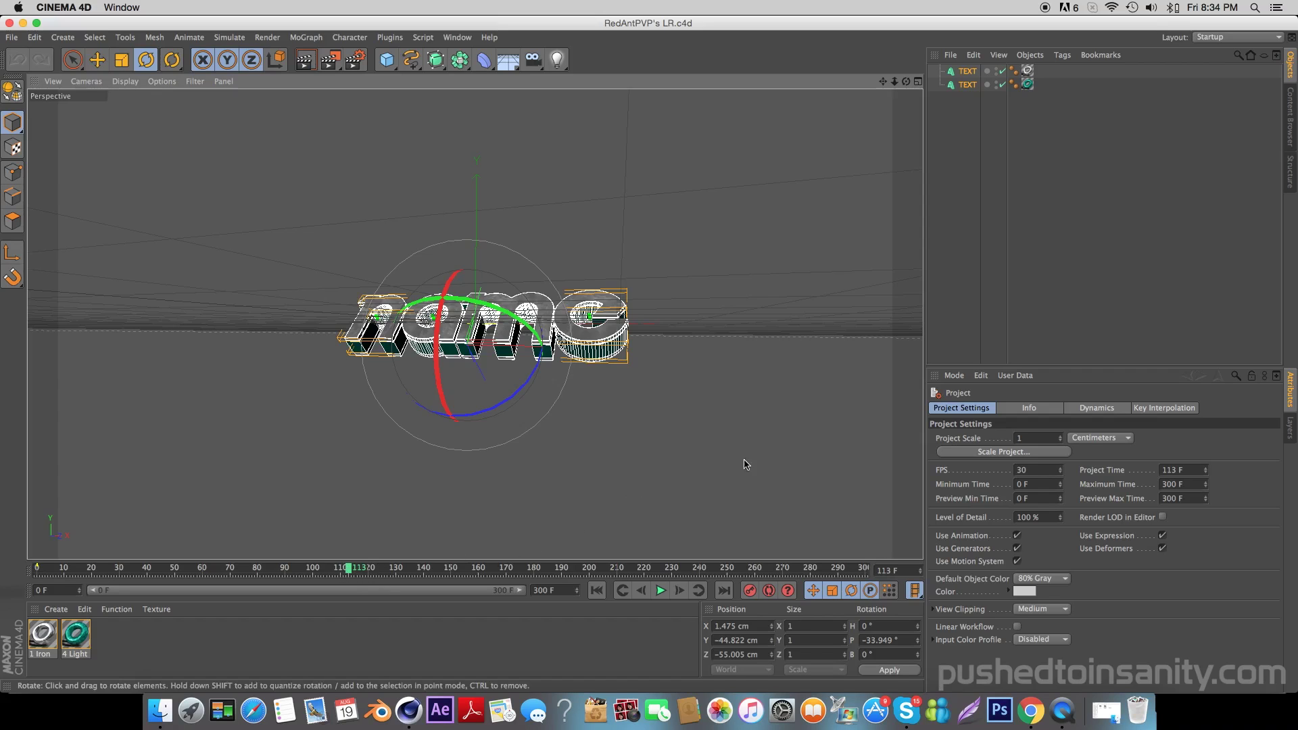
- Deselect the text objects and scrub the animation, stopping at frame 76
click(1057, 252)
mouse_move(326, 578)
mouse_down()
mouse_move(24, 554)
mouse_move(917, 576)
mouse_up()
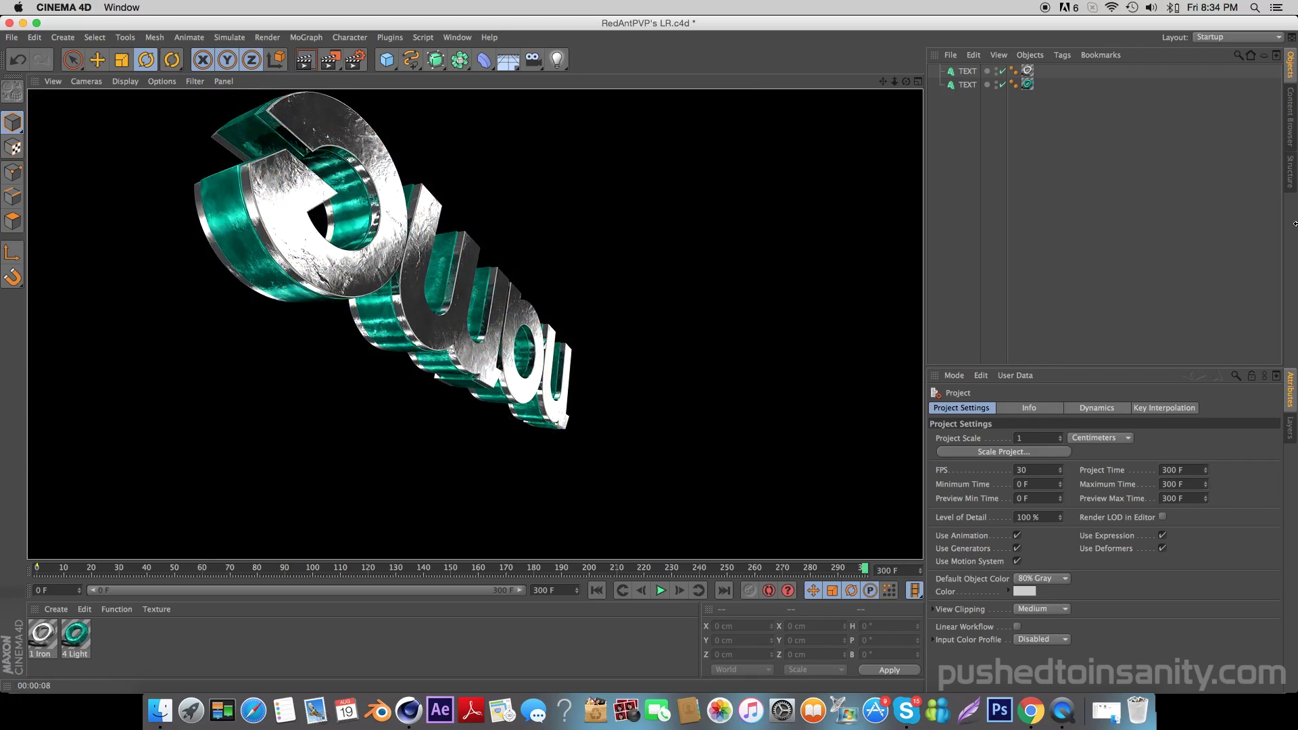
drag(340, 571, 250, 571)
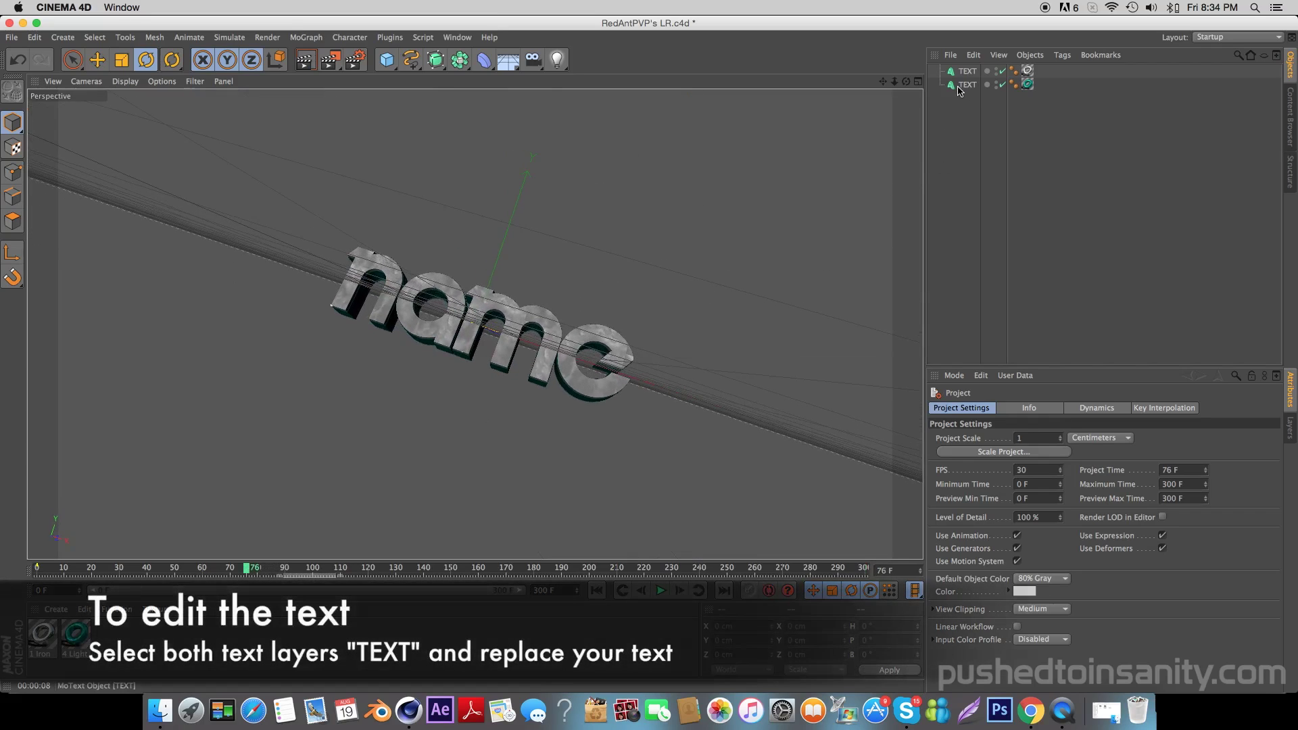
- Change both TEXT objects' text from 'name' to INSANITY
click(962, 84)
shift+click(965, 71)
double_click(1000, 485)
text(INSANITY)
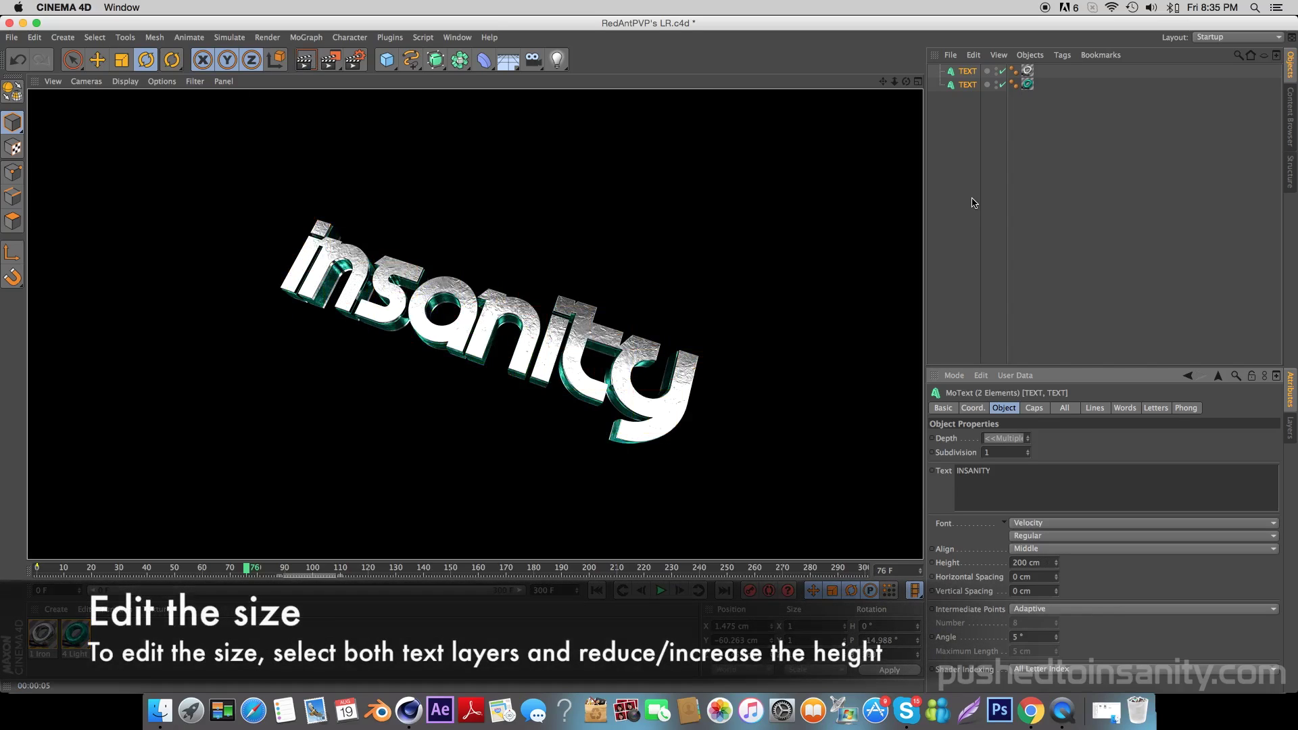
- Try different text heights, settle on 200 cm, and scrub the animation to frame 277
drag(1056, 562, 1057, 439)
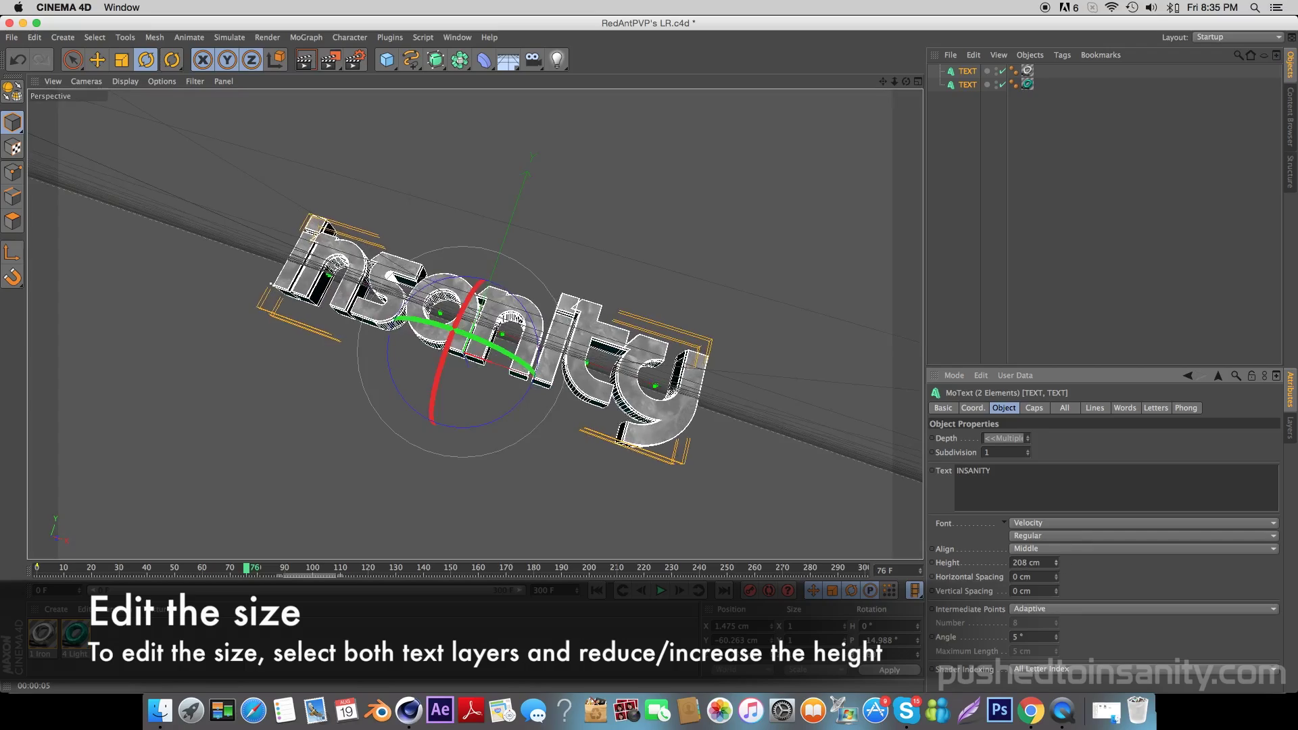
drag(1056, 562, 1055, 608)
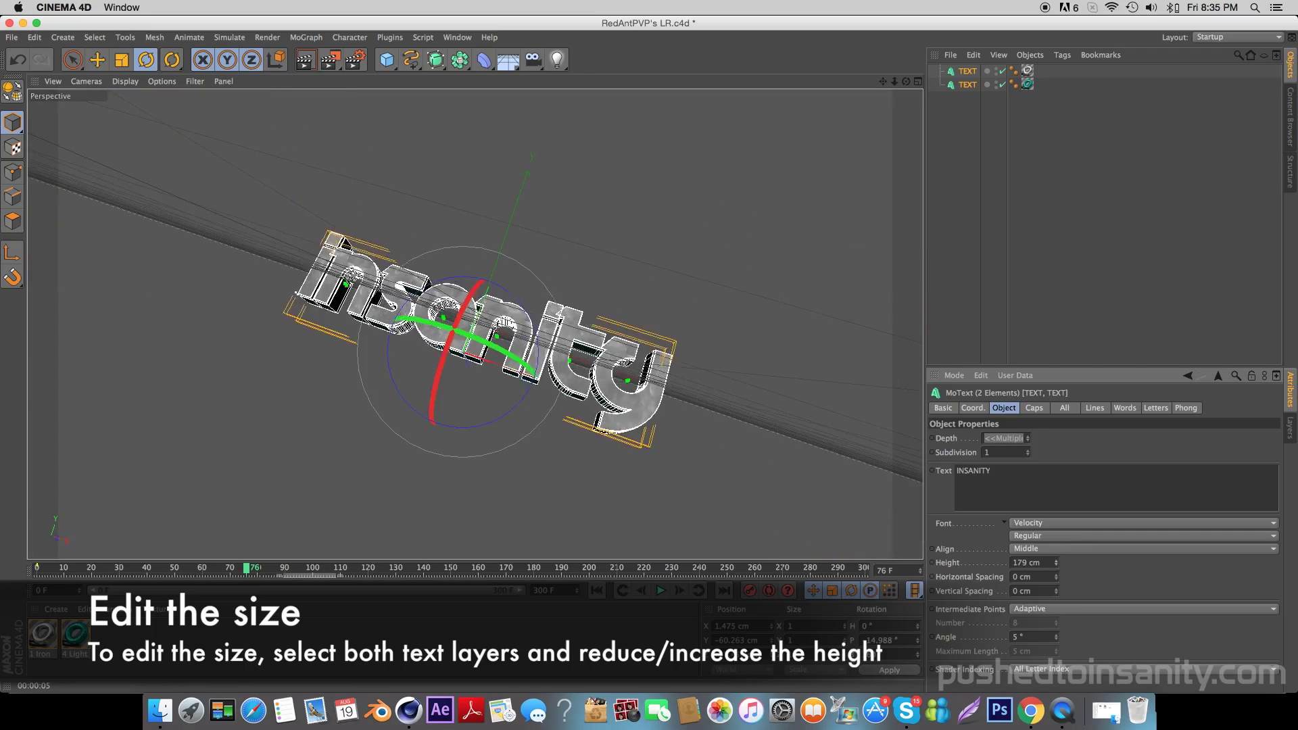
drag(1055, 562, 1056, 527)
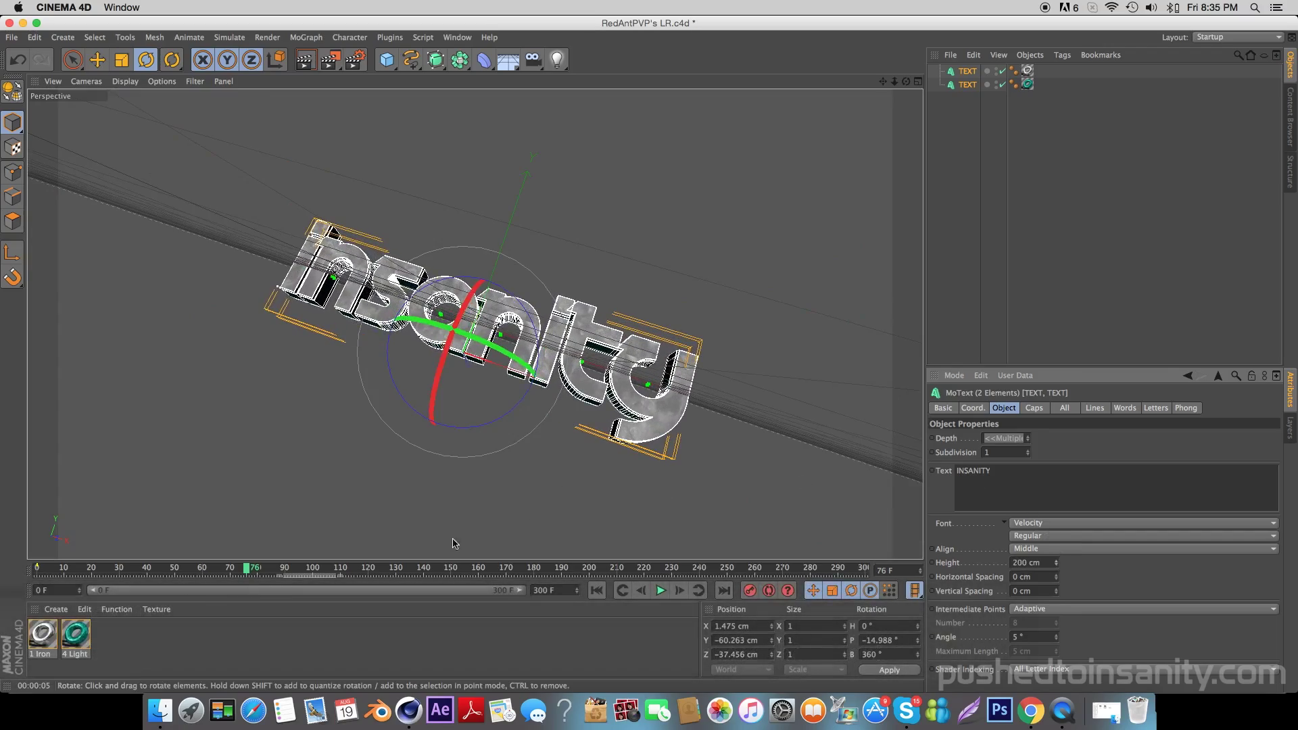
mouse_move(246, 568)
mouse_down()
mouse_move(40, 567)
mouse_move(909, 521)
mouse_up()
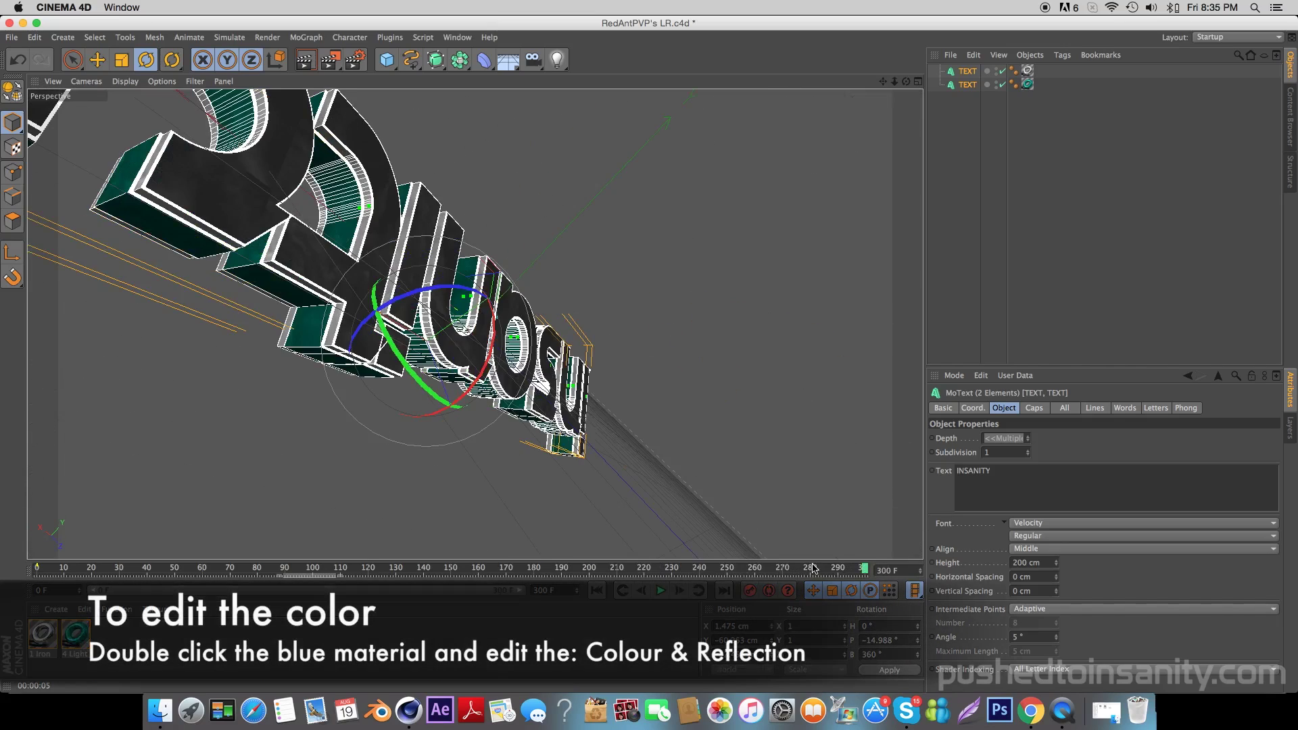
mouse_move(813, 568)
mouse_down()
mouse_move(690, 569)
mouse_move(803, 572)
mouse_up()
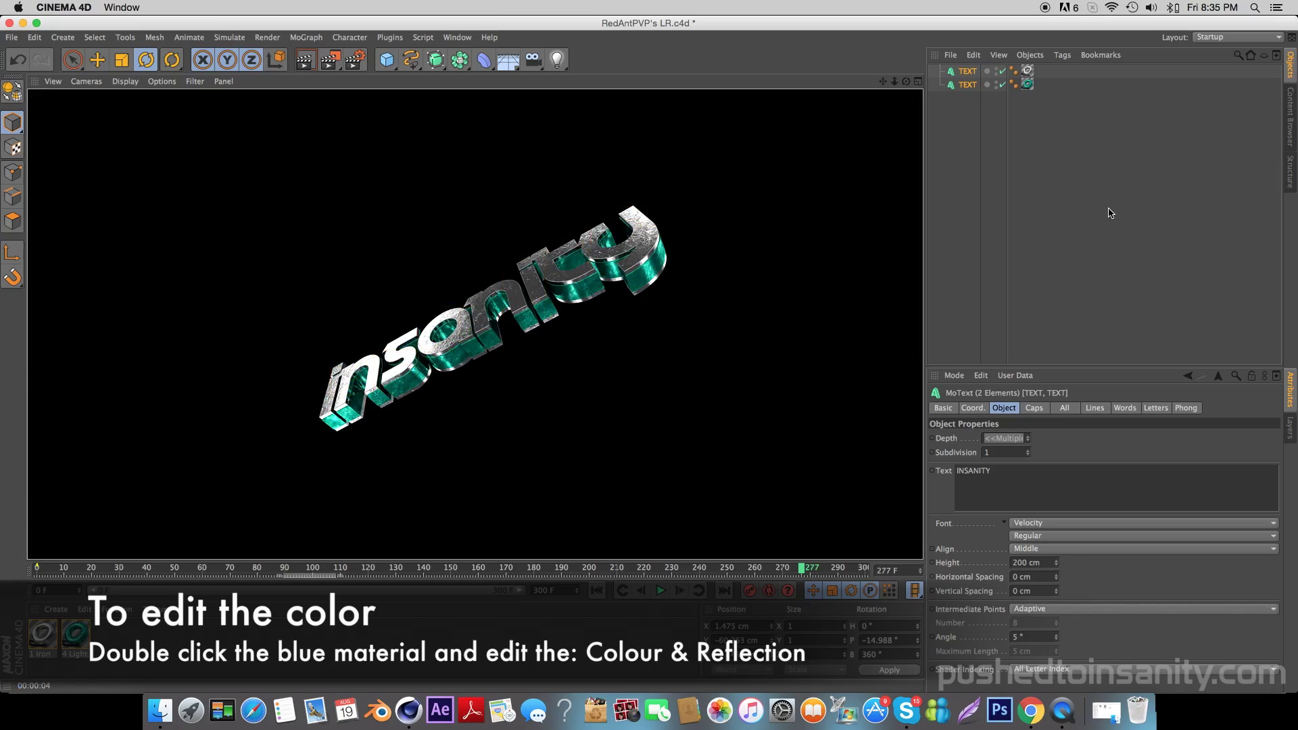
- Make the 4 Light blue material's colour and reflection red
click(80, 633)
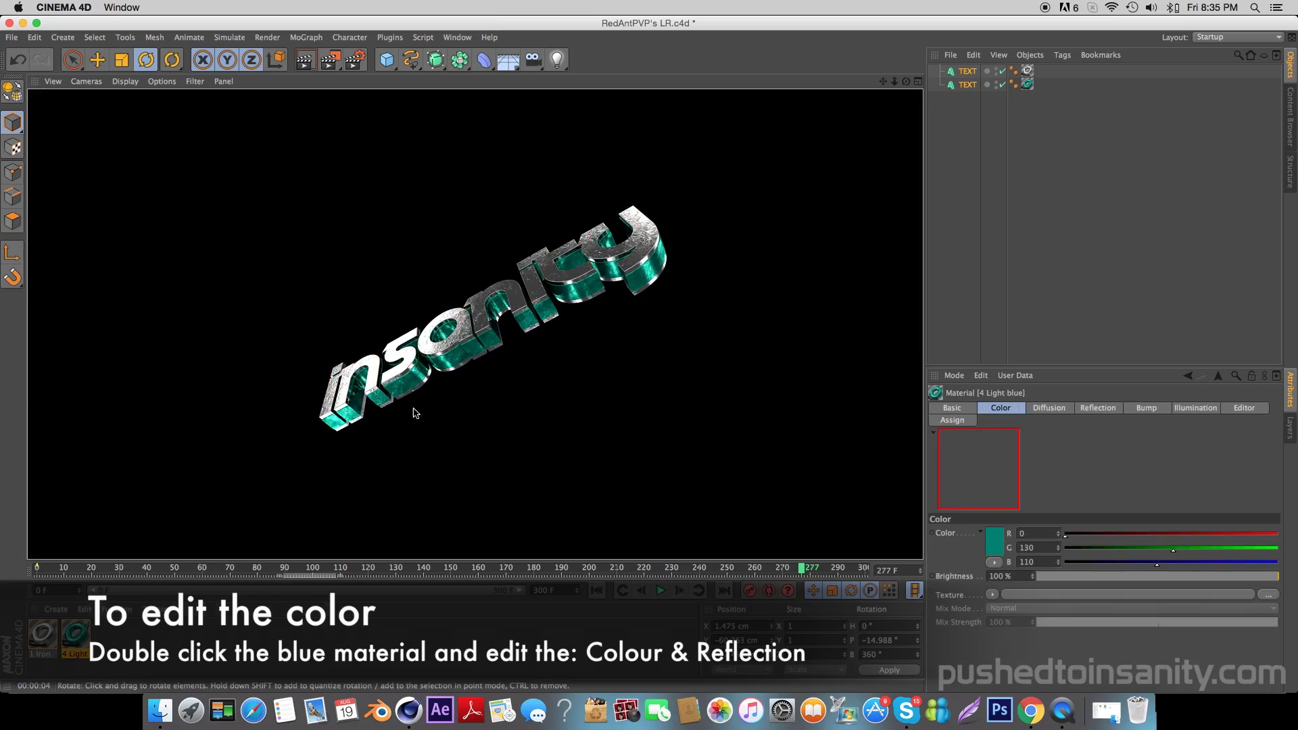
double_click(79, 633)
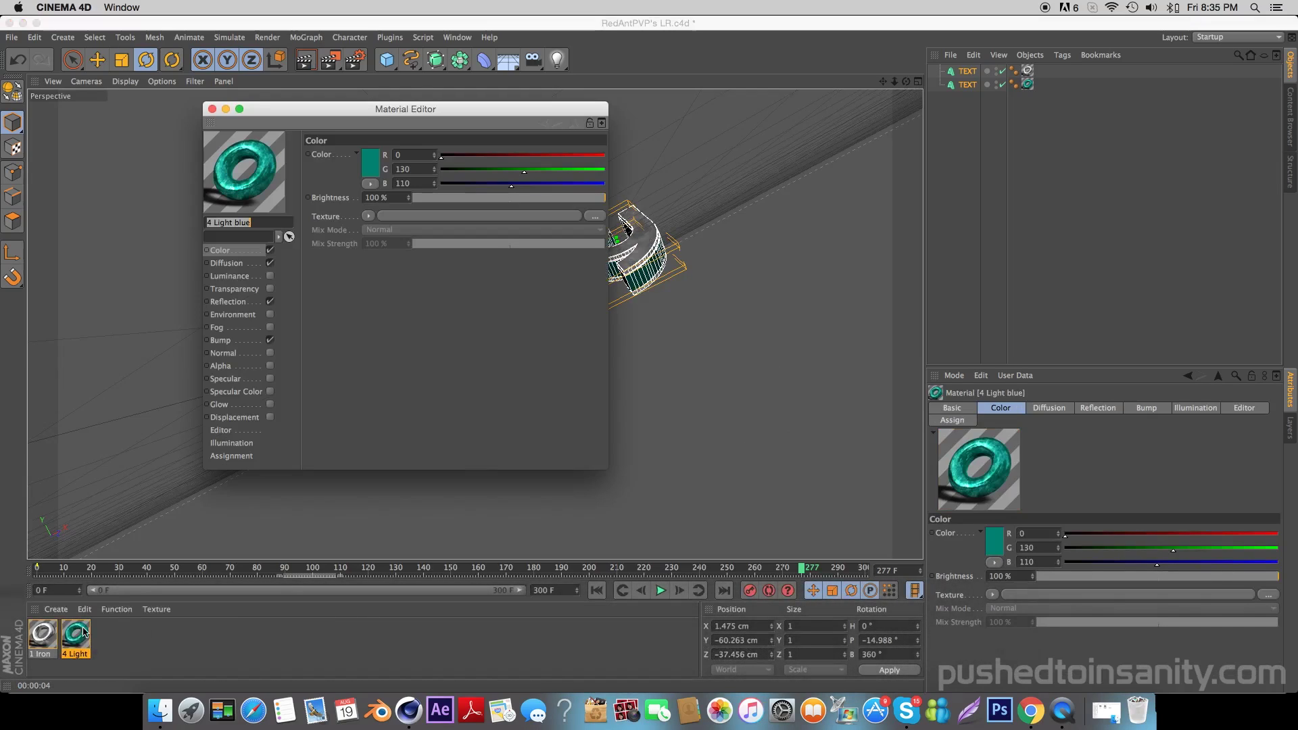
click(366, 174)
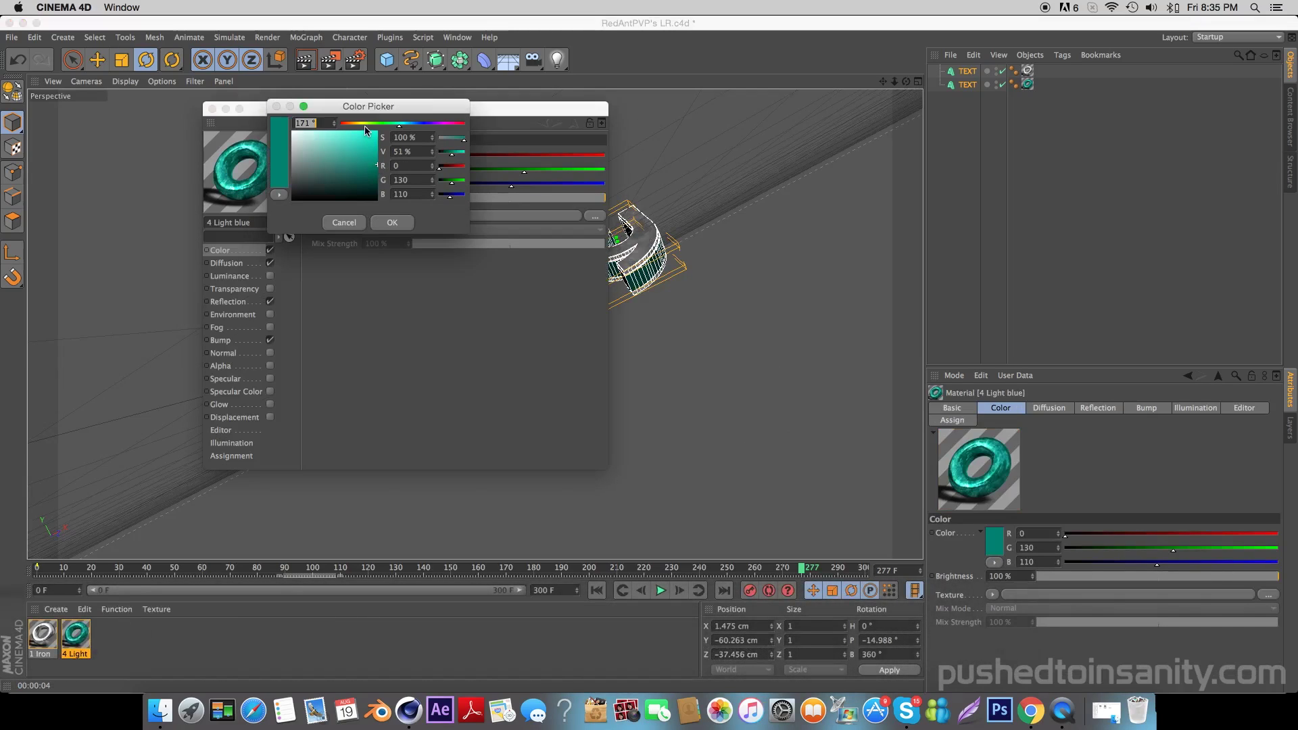
drag(365, 126, 323, 138)
click(392, 222)
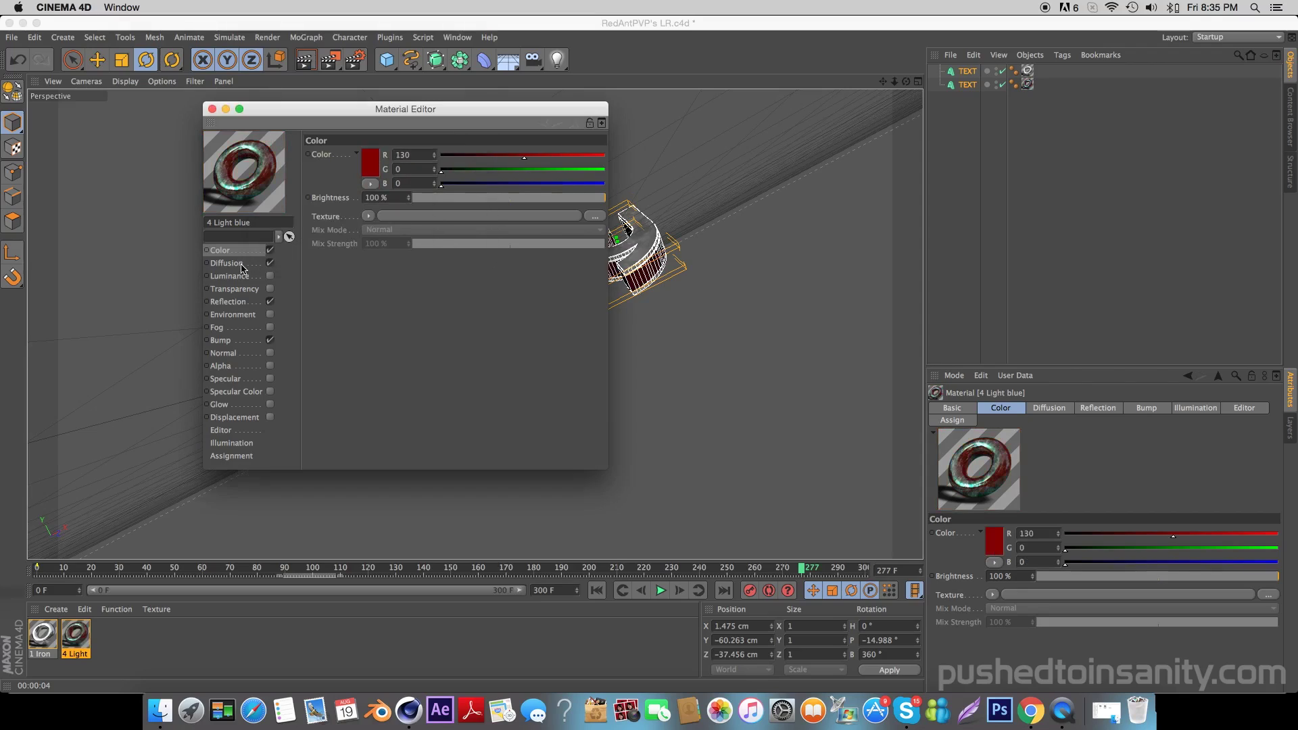
click(237, 304)
click(371, 170)
drag(351, 123, 305, 125)
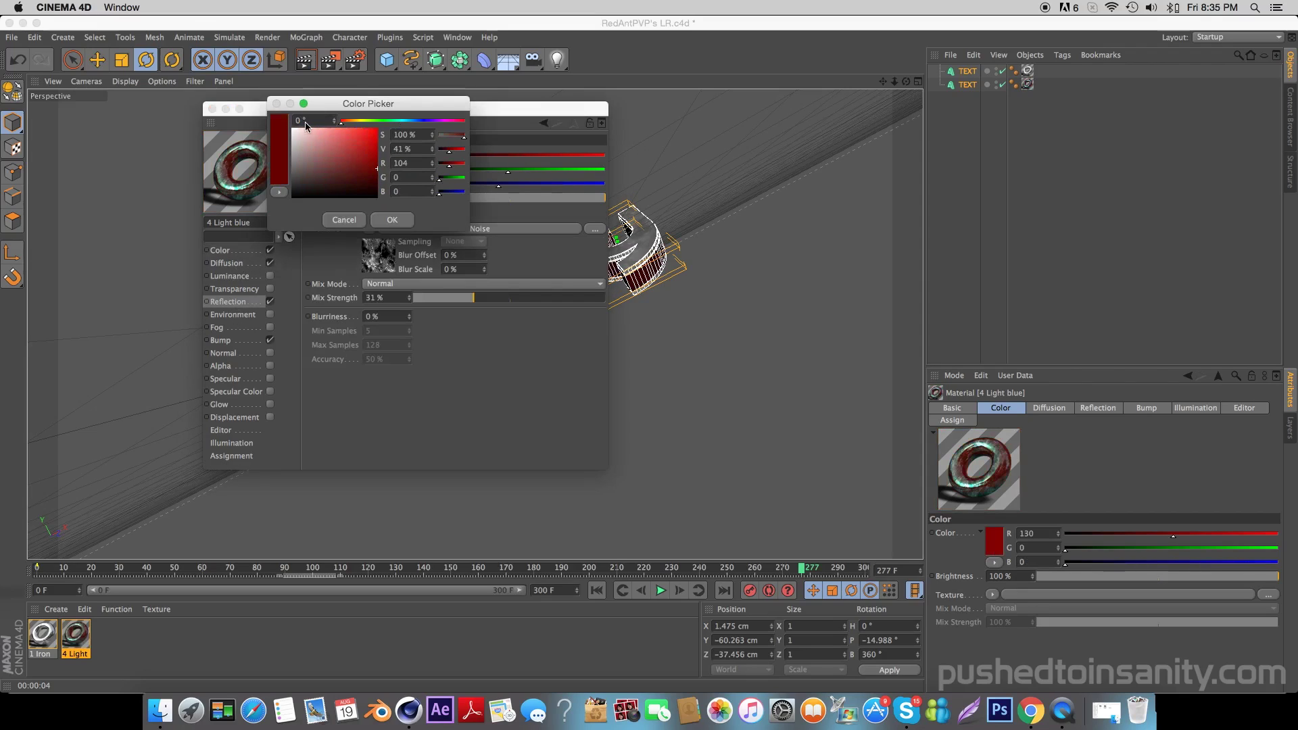
click(409, 221)
click(211, 108)
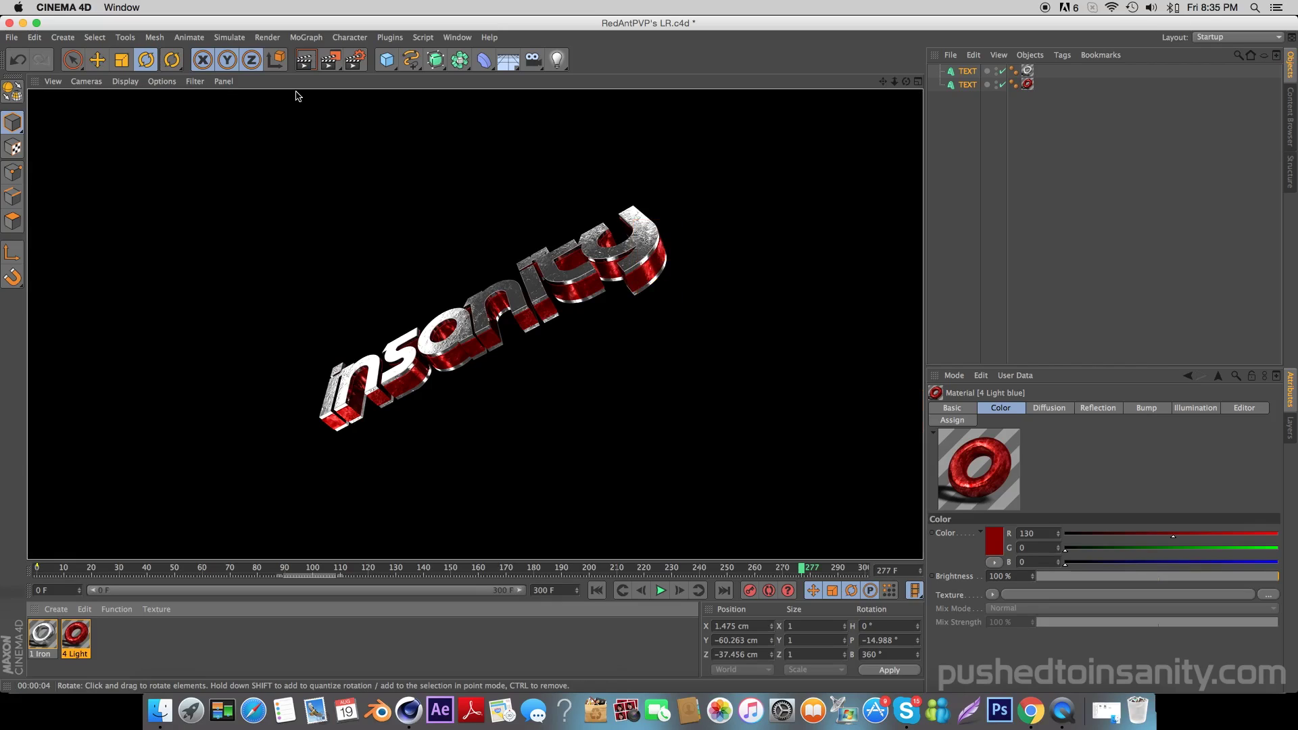
- Try a purple reflection and magenta colour (R 130, G 0, B 125), then undo the colour changes
double_click(76, 636)
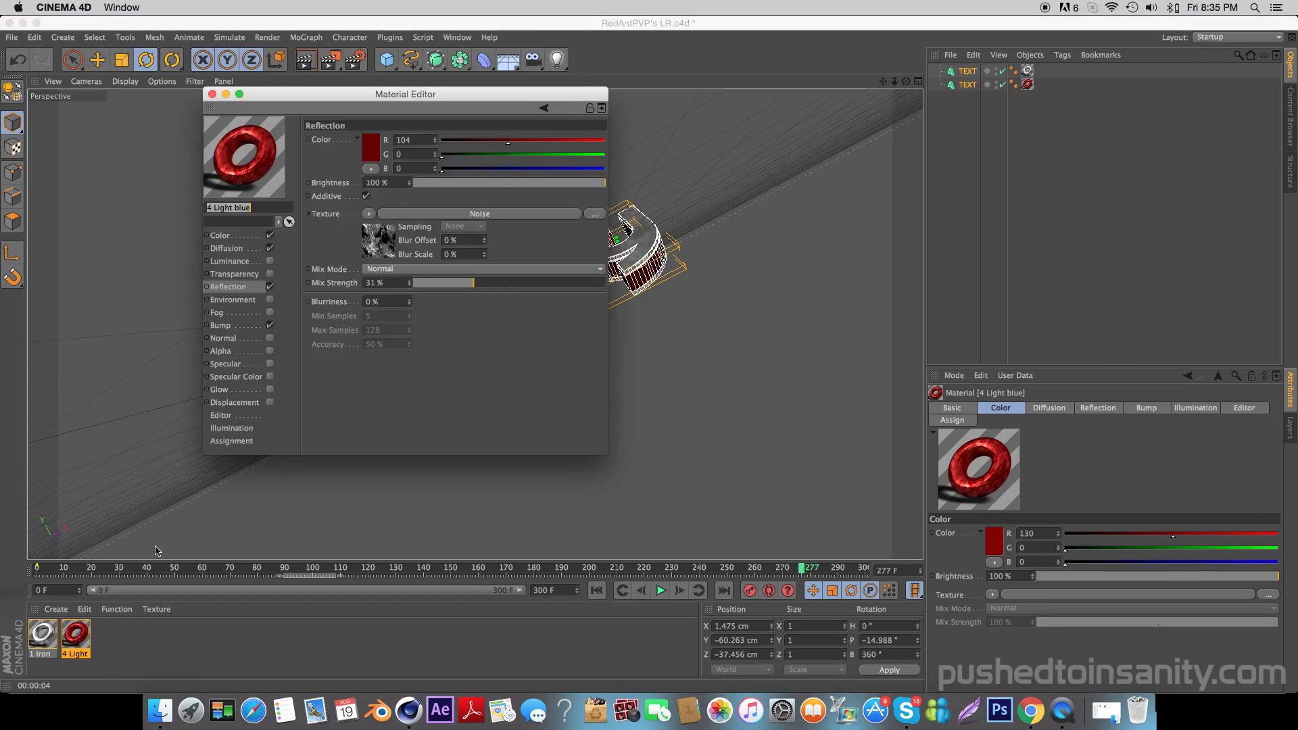
click(367, 149)
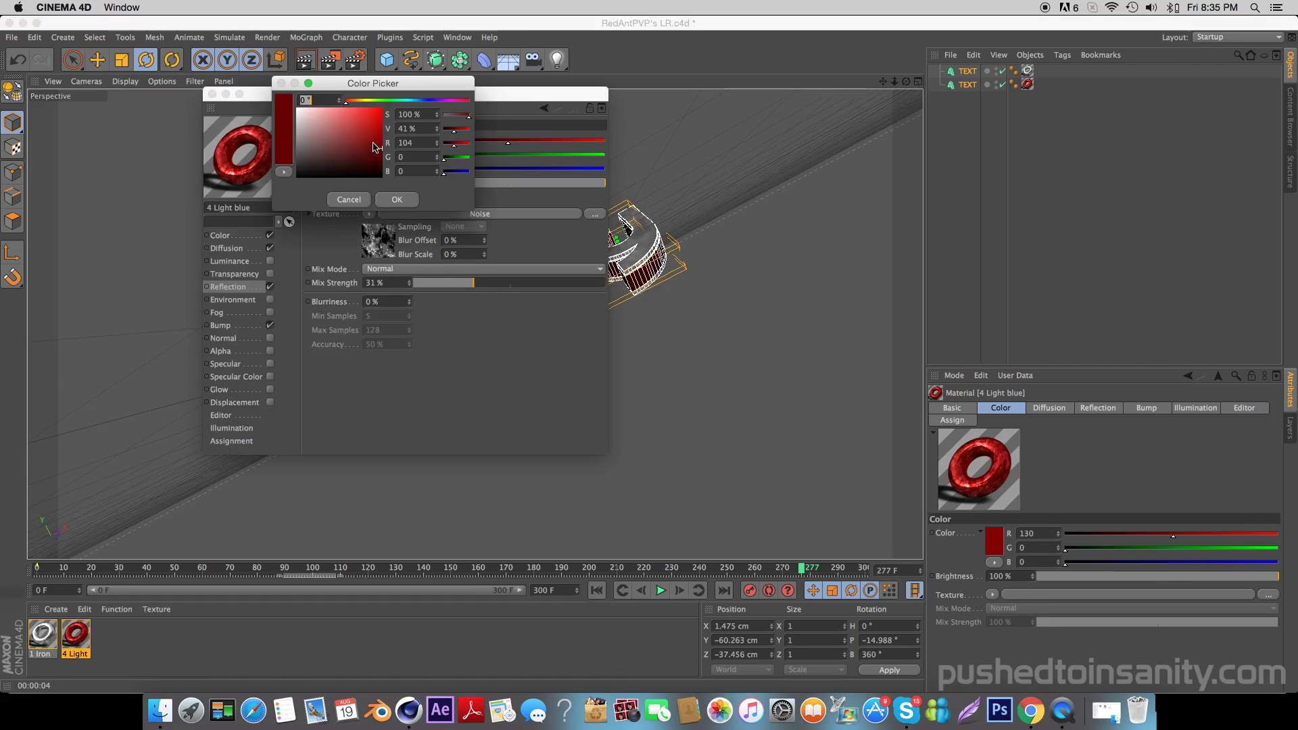
click(446, 101)
click(399, 198)
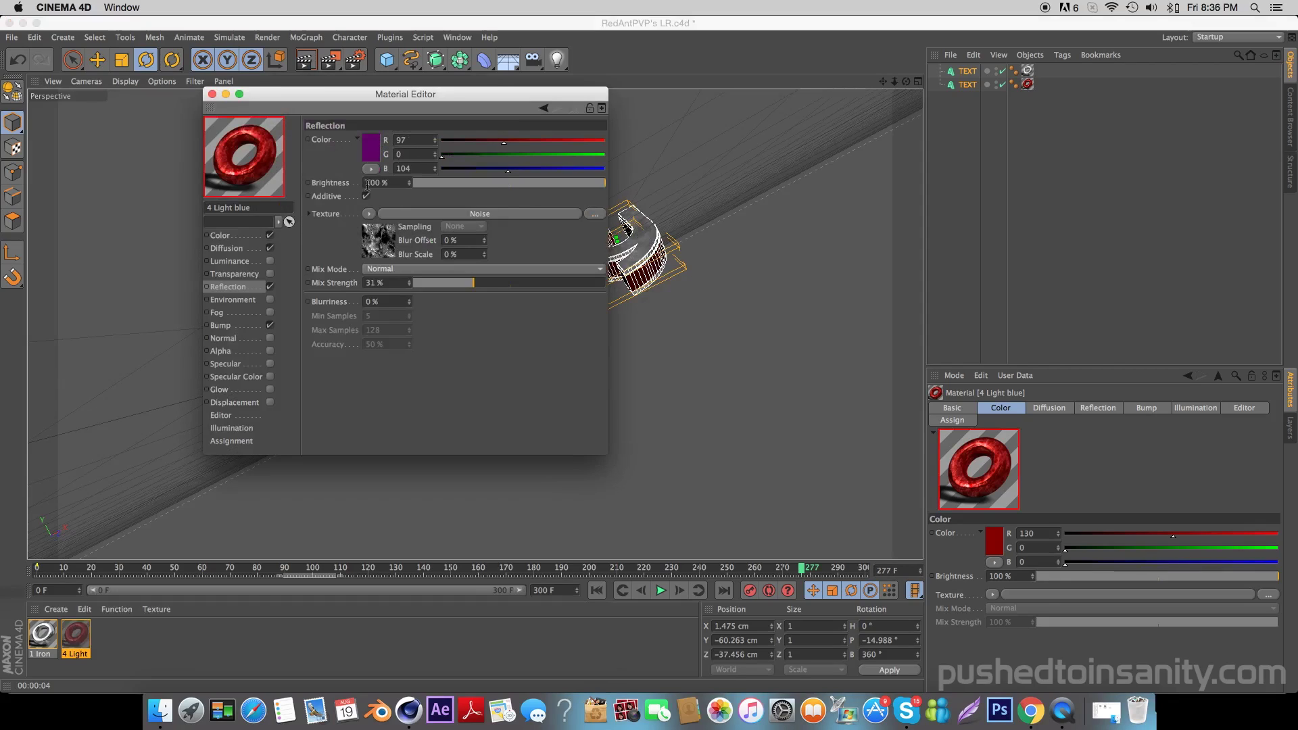
click(240, 235)
click(369, 144)
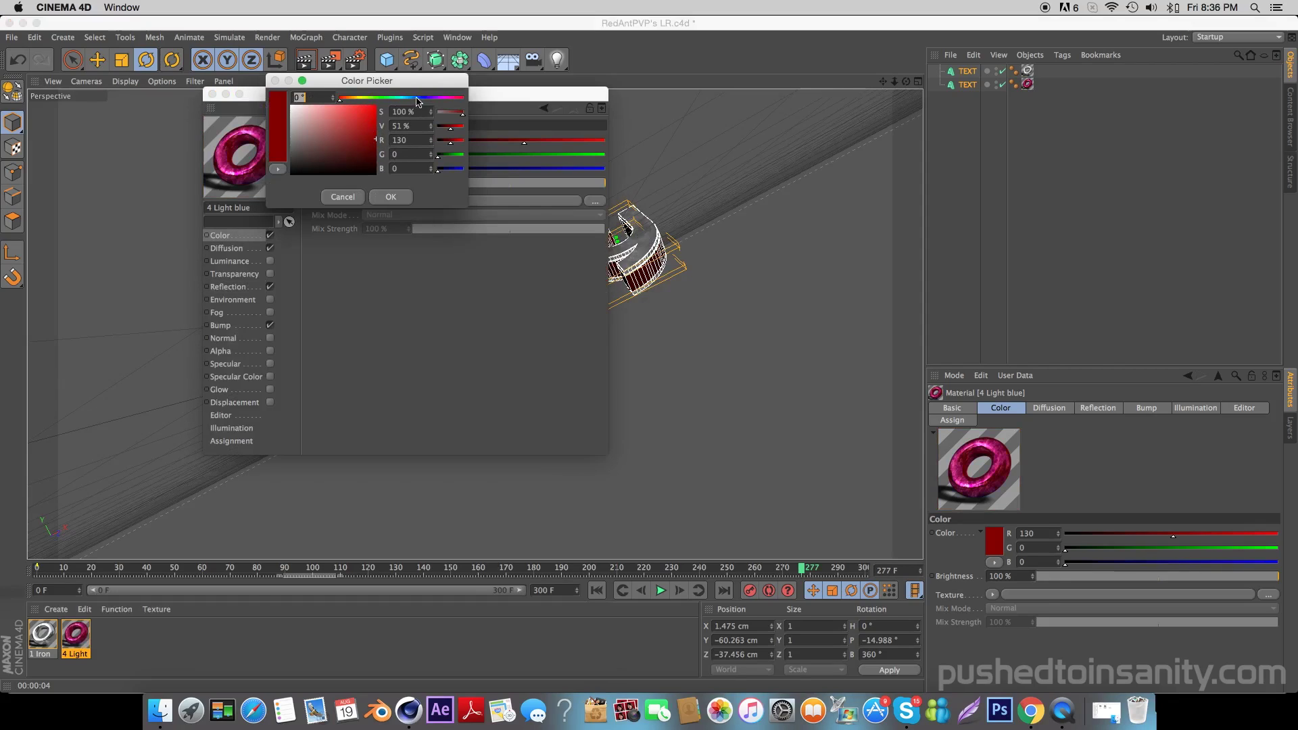
click(443, 101)
click(390, 197)
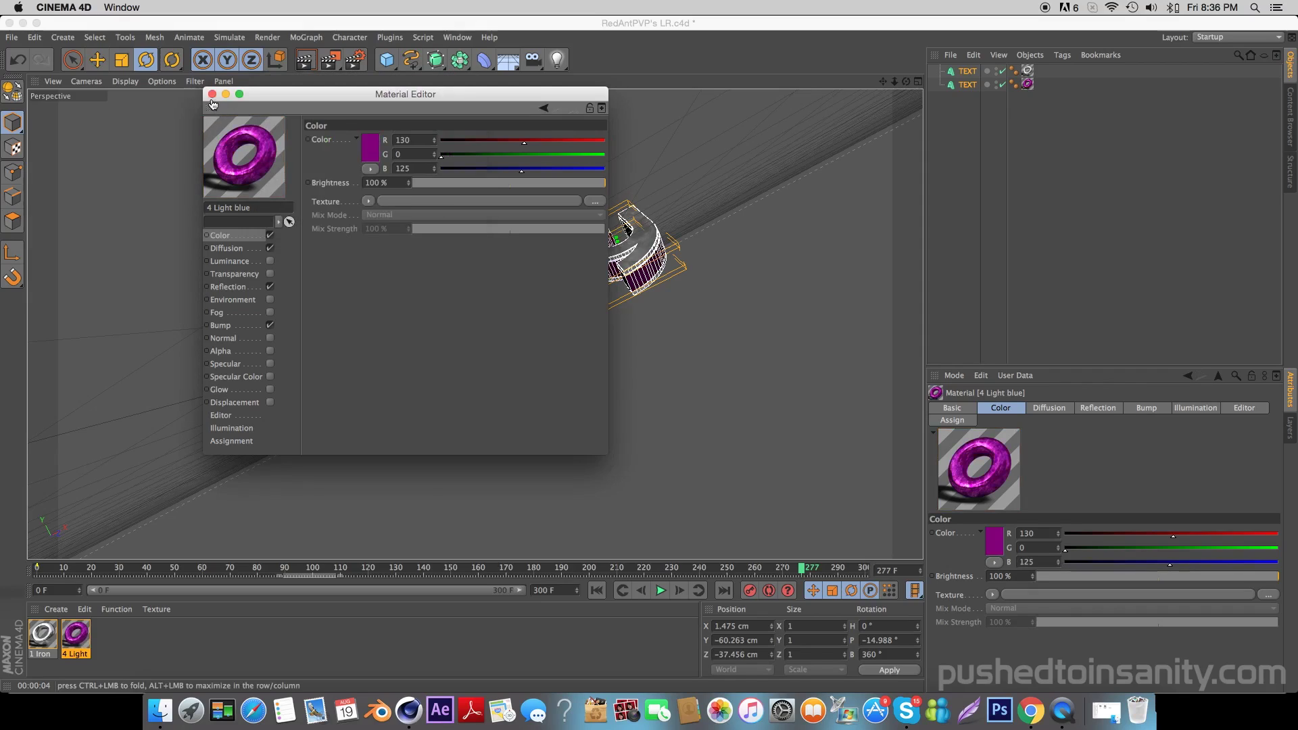
click(211, 94)
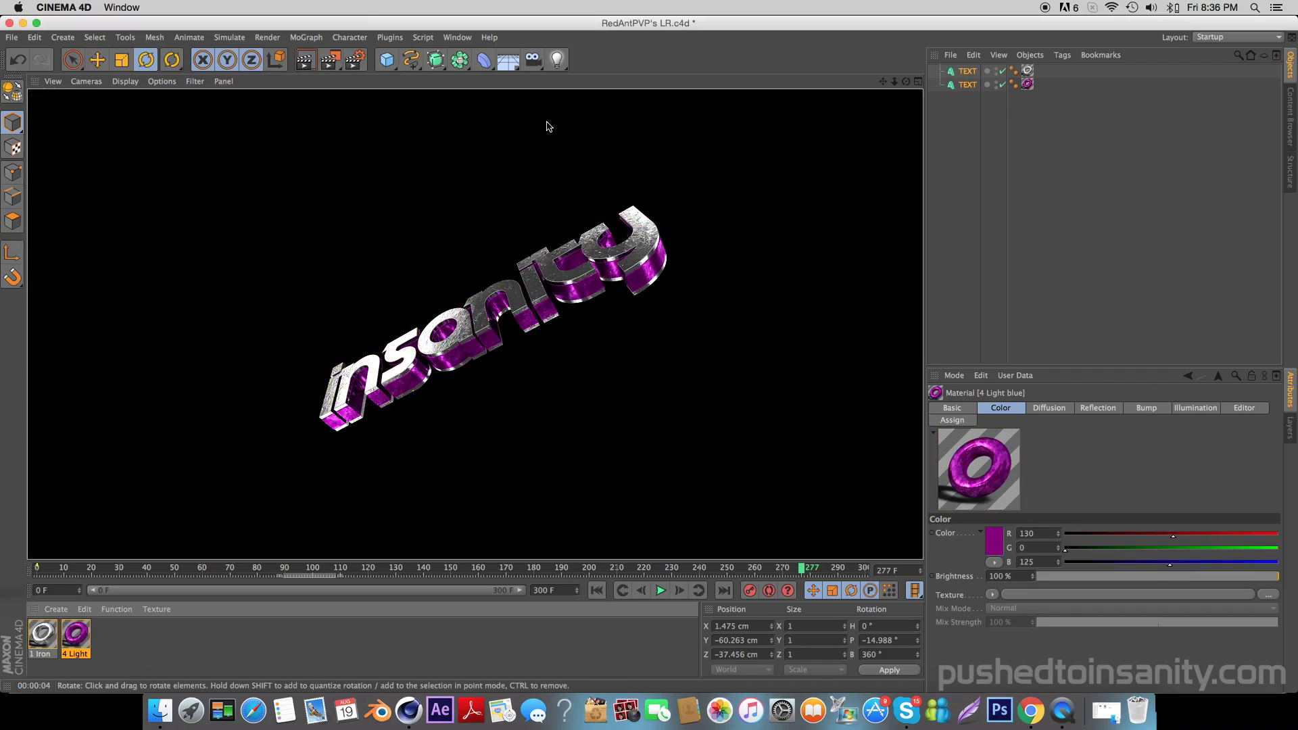
key(super+z)
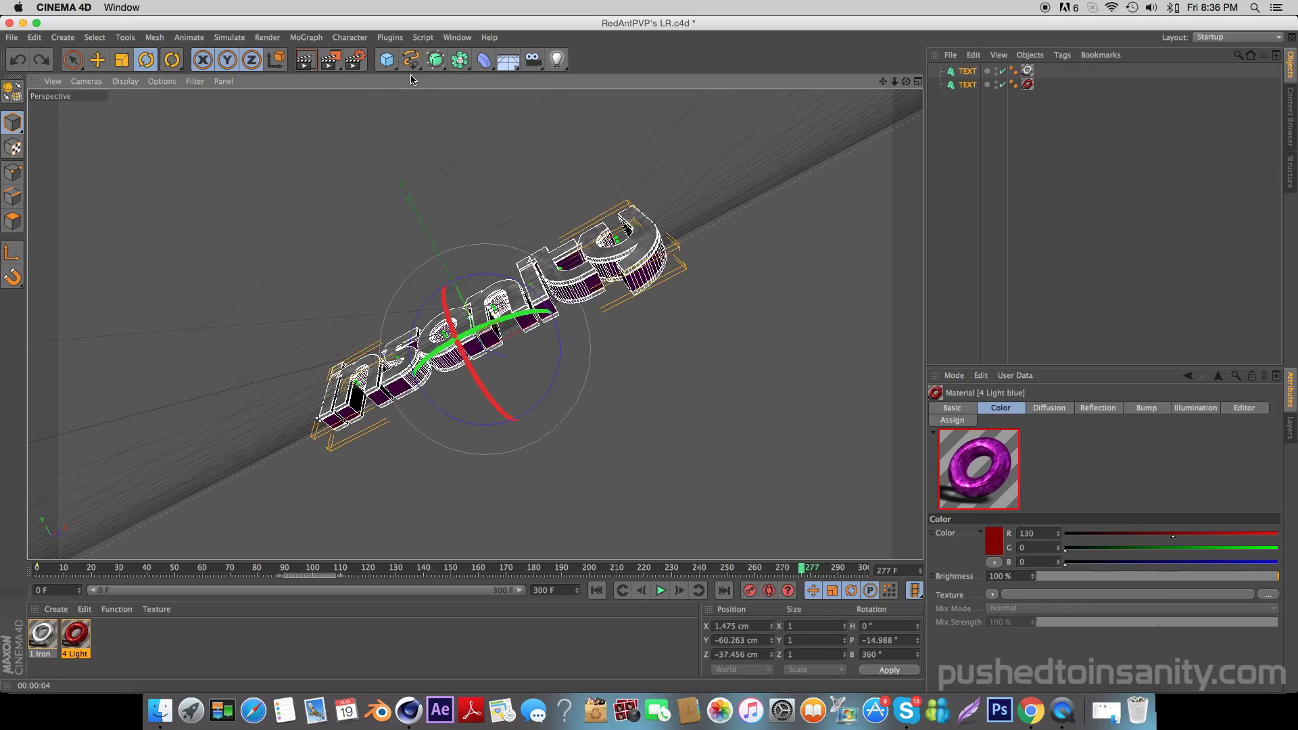
key(super+z)
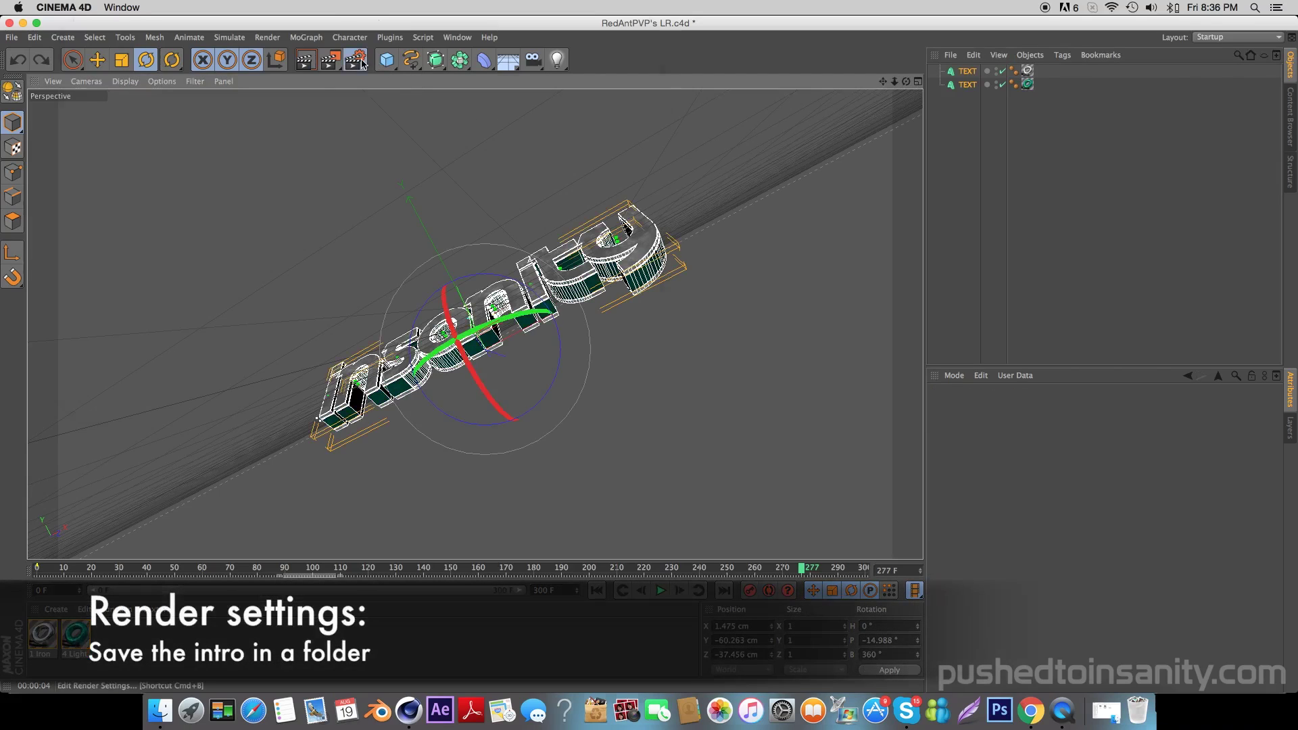
- Set the render output file to 'render' inside a new Desktop folder 'Render files'
click(362, 61)
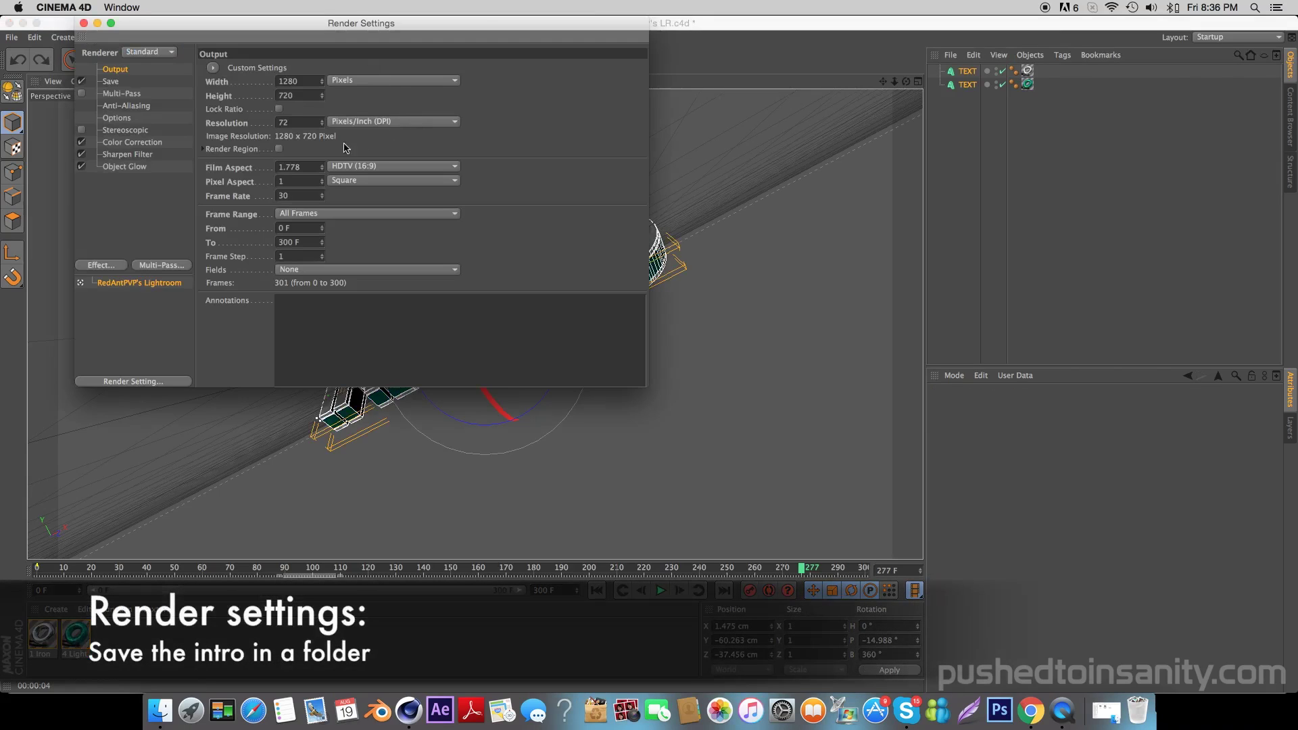
click(115, 82)
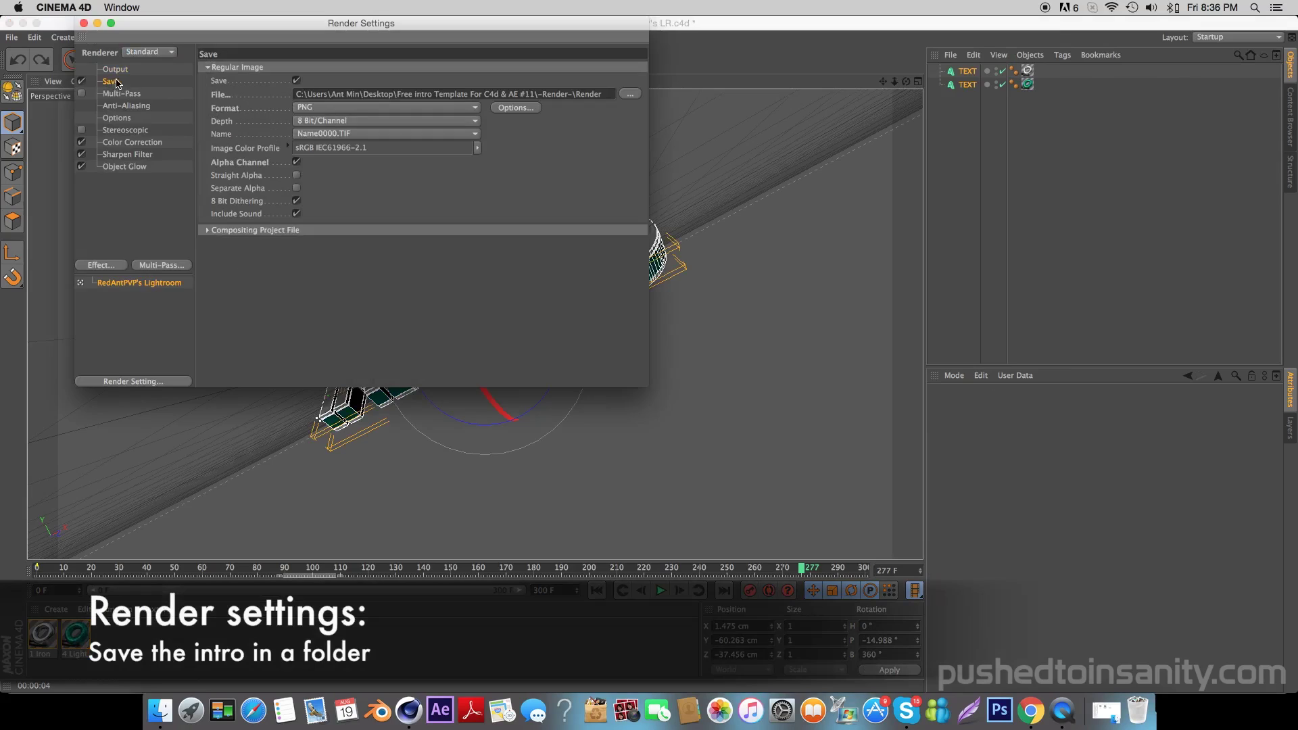
click(629, 94)
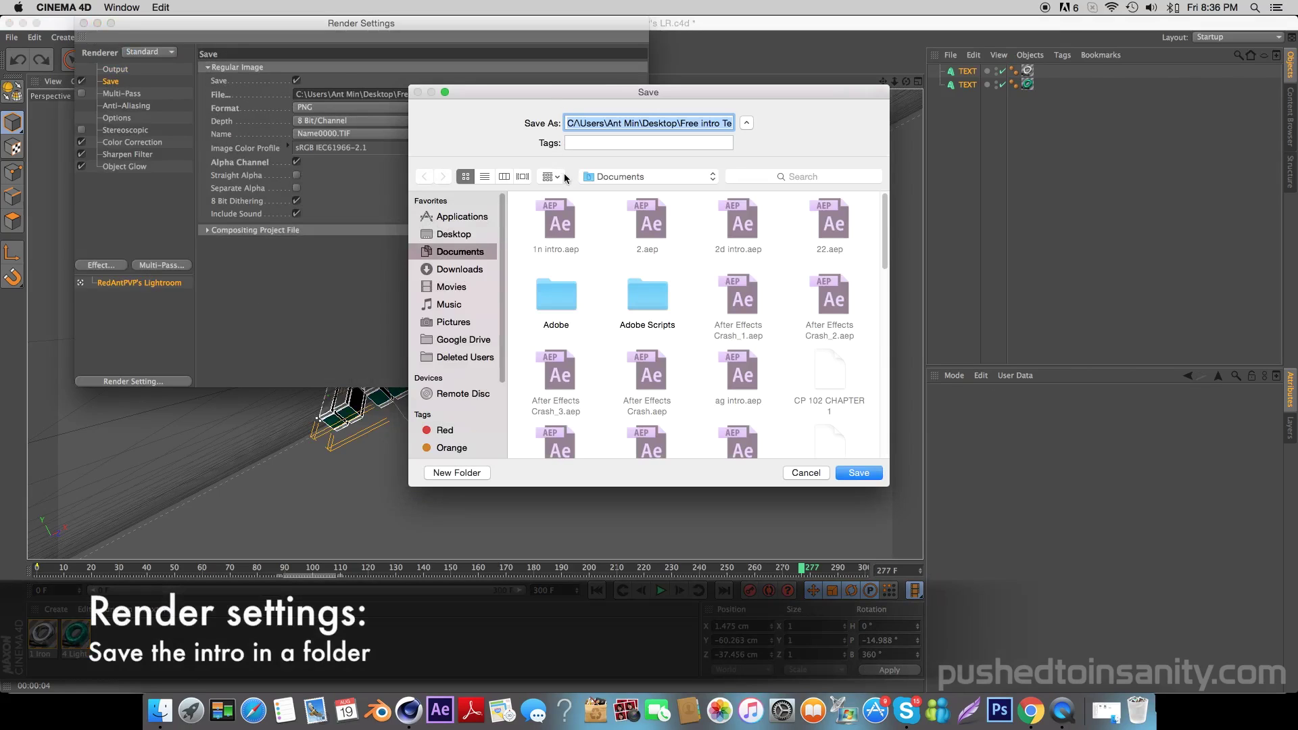
click(451, 236)
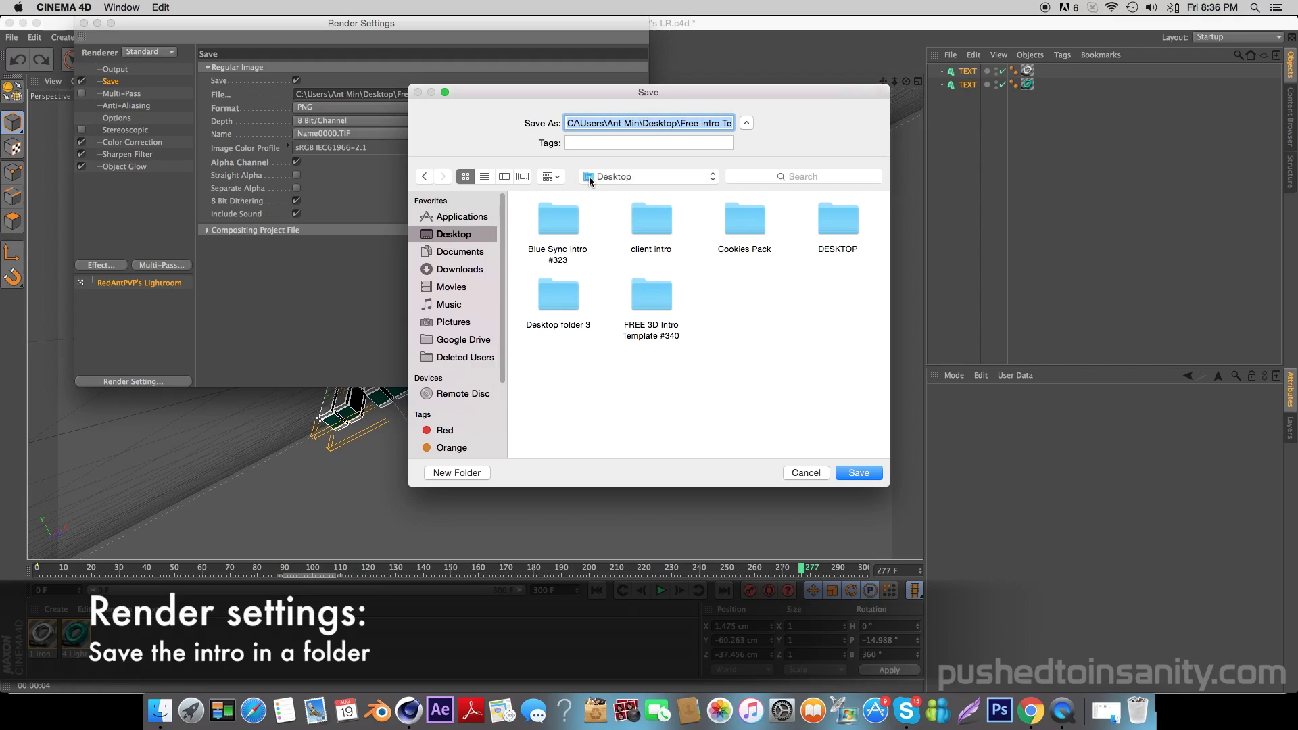
click(452, 473)
text(Render files)
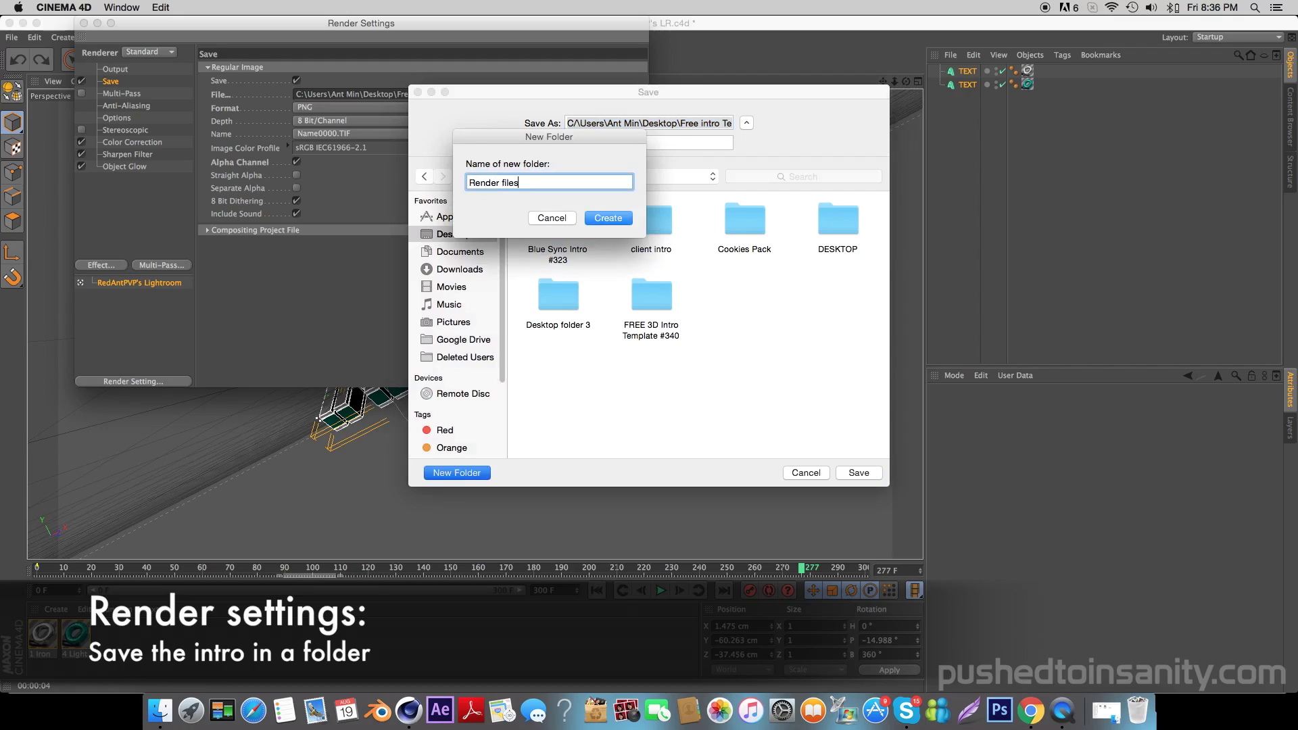
key(Return)
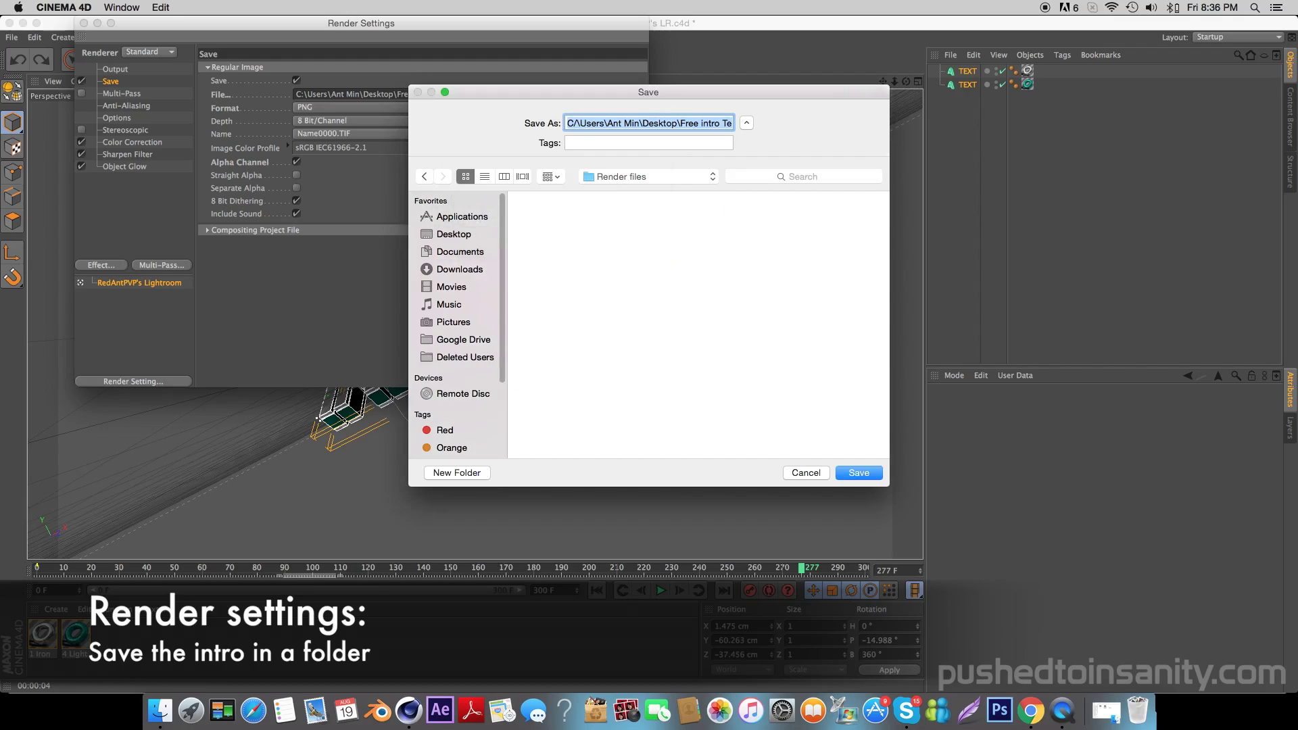
text(in)
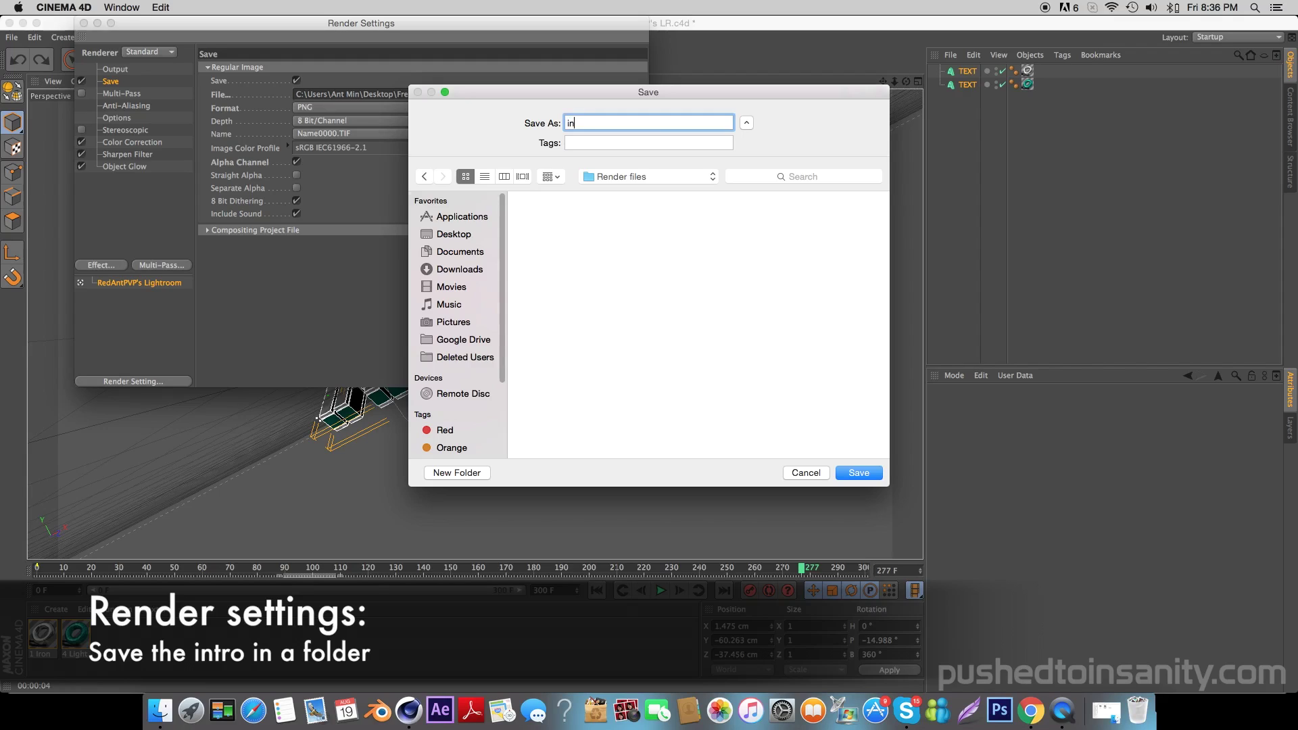
text(nder)
key(Return)
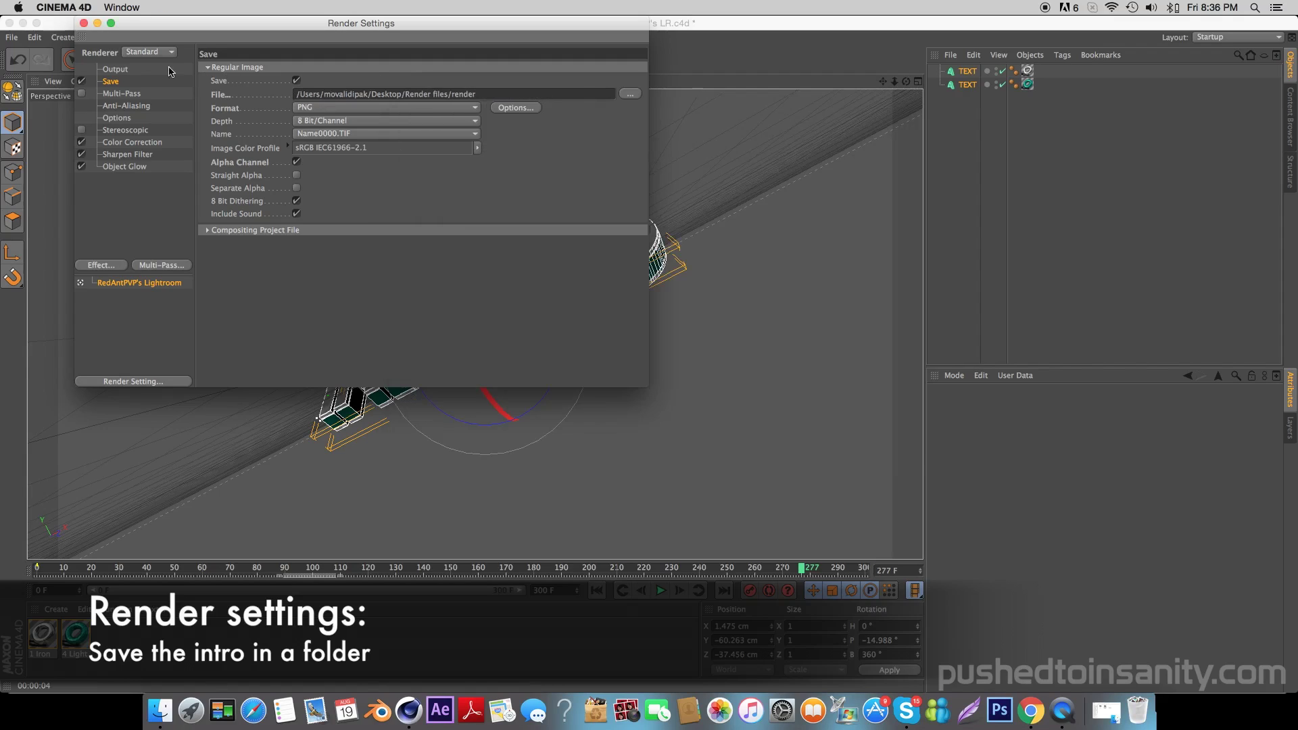
click(84, 23)
- Render the full animation to the Picture Viewer, writing PNG frames to Render files
click(327, 62)
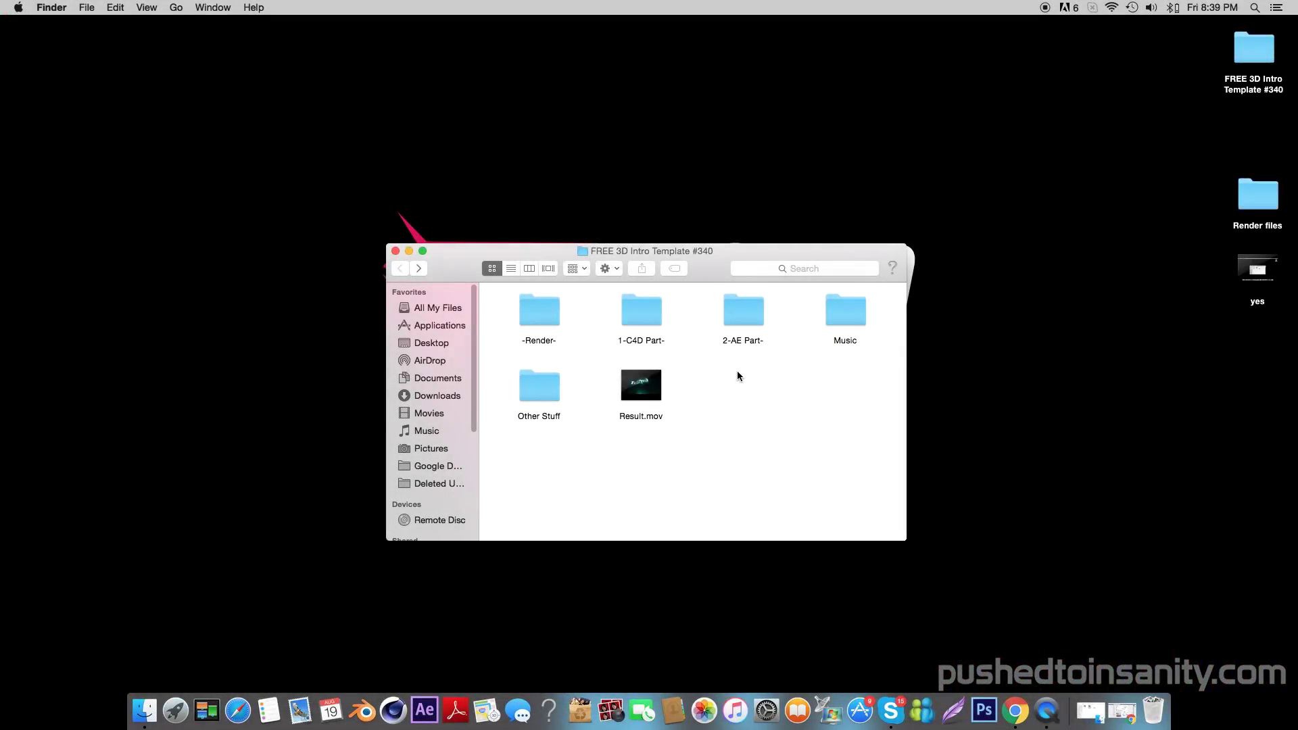
- Open Part 2.aep from the template's 2-AE Part- folder in After Effects
double_click(754, 317)
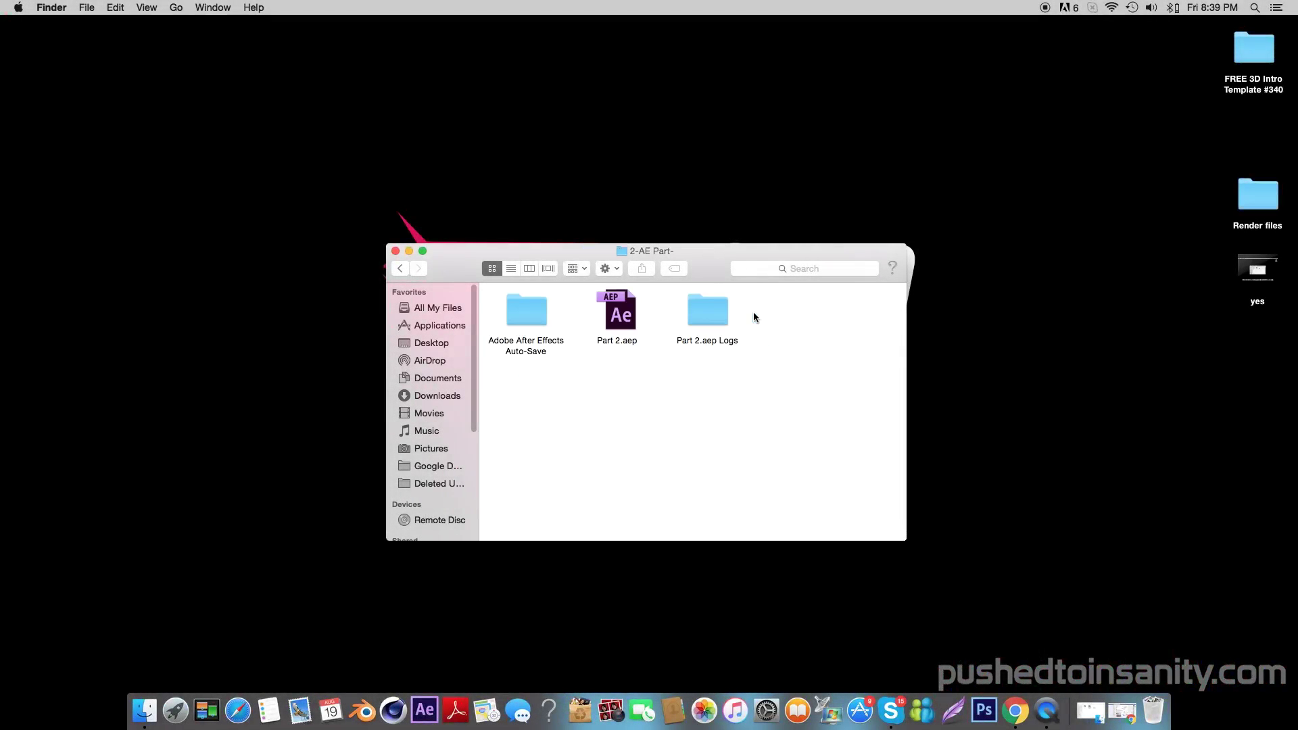
double_click(614, 313)
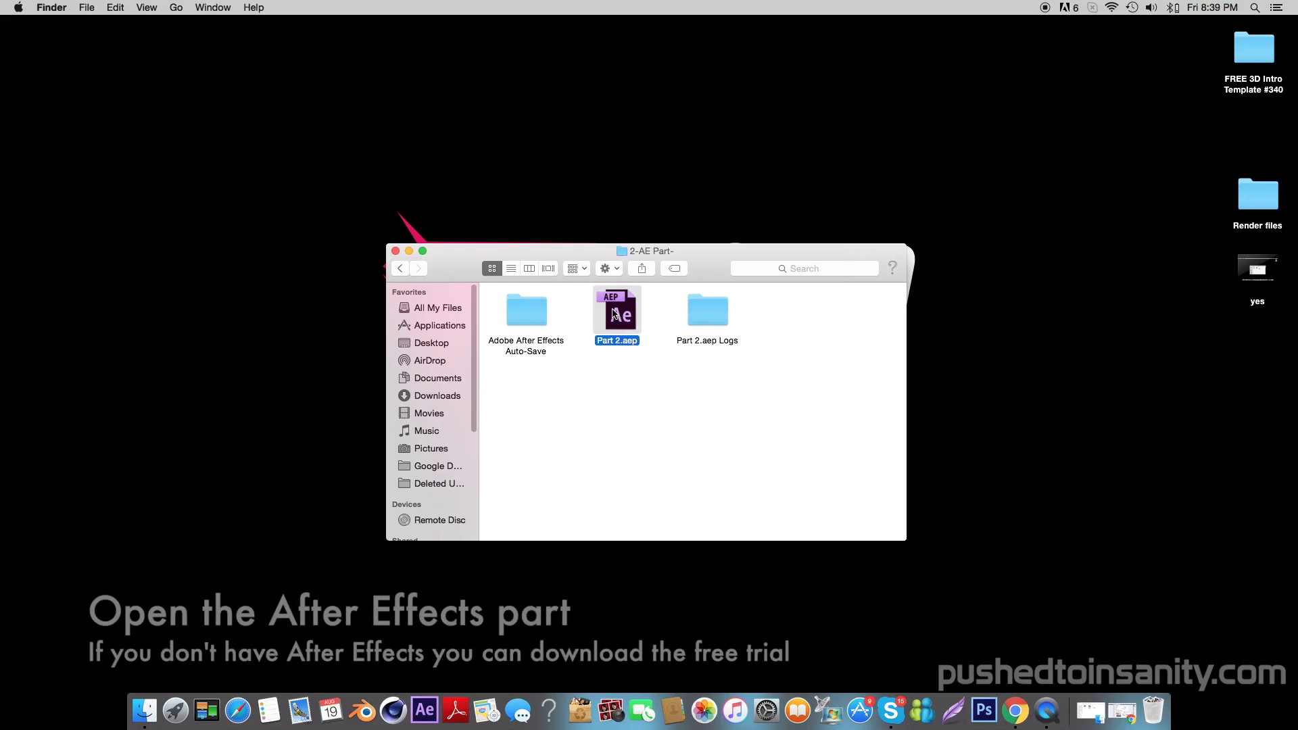
click(703, 381)
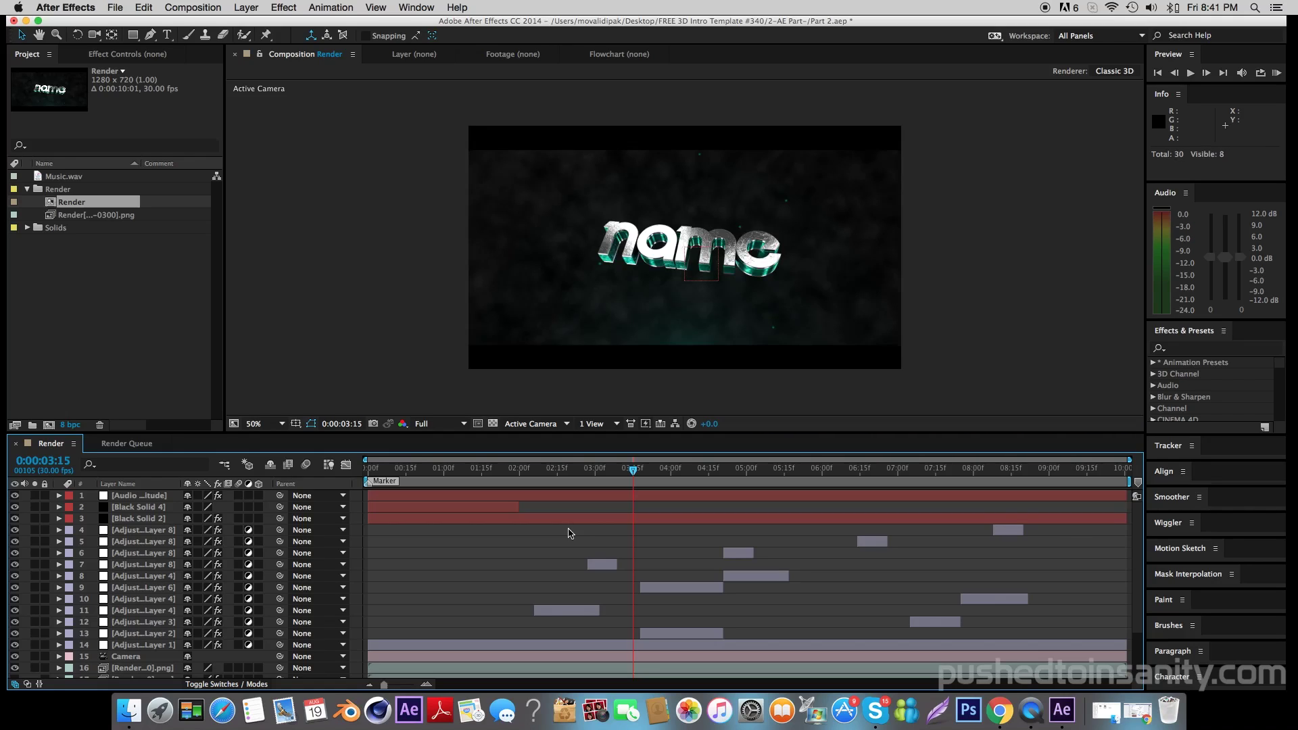
- Dismiss the opening warning and select the Render png footage item
click(1125, 467)
click(149, 669)
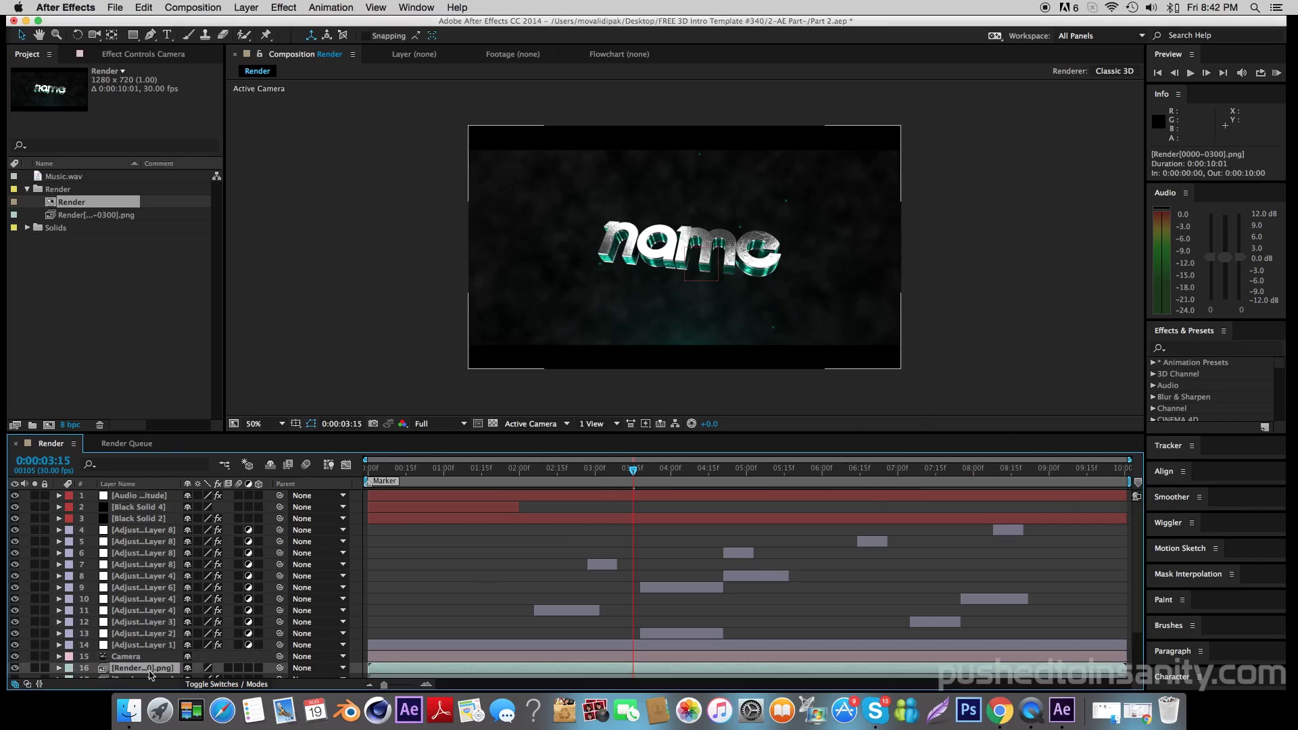
click(97, 223)
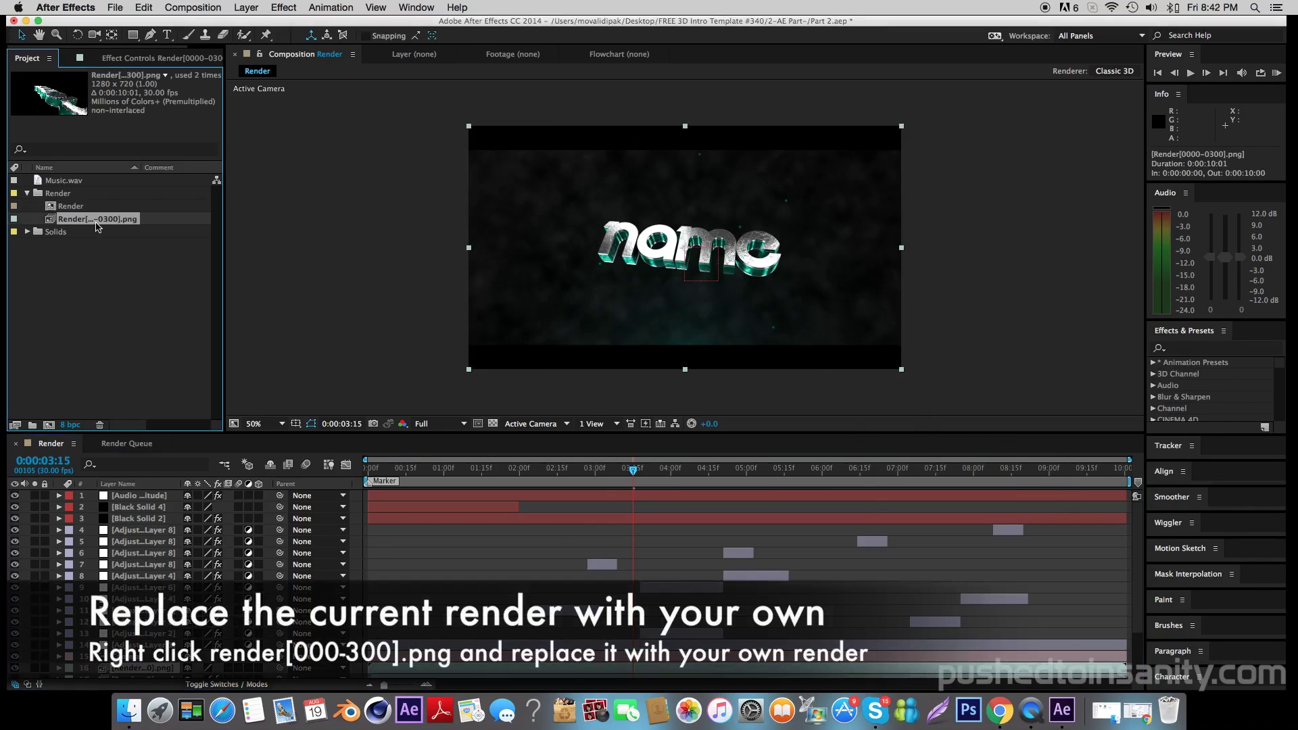
- Replace the footage with Render0000.png from the -Render- folder as a PNG Sequence
right_click(94, 224)
mouse_move(146, 322)
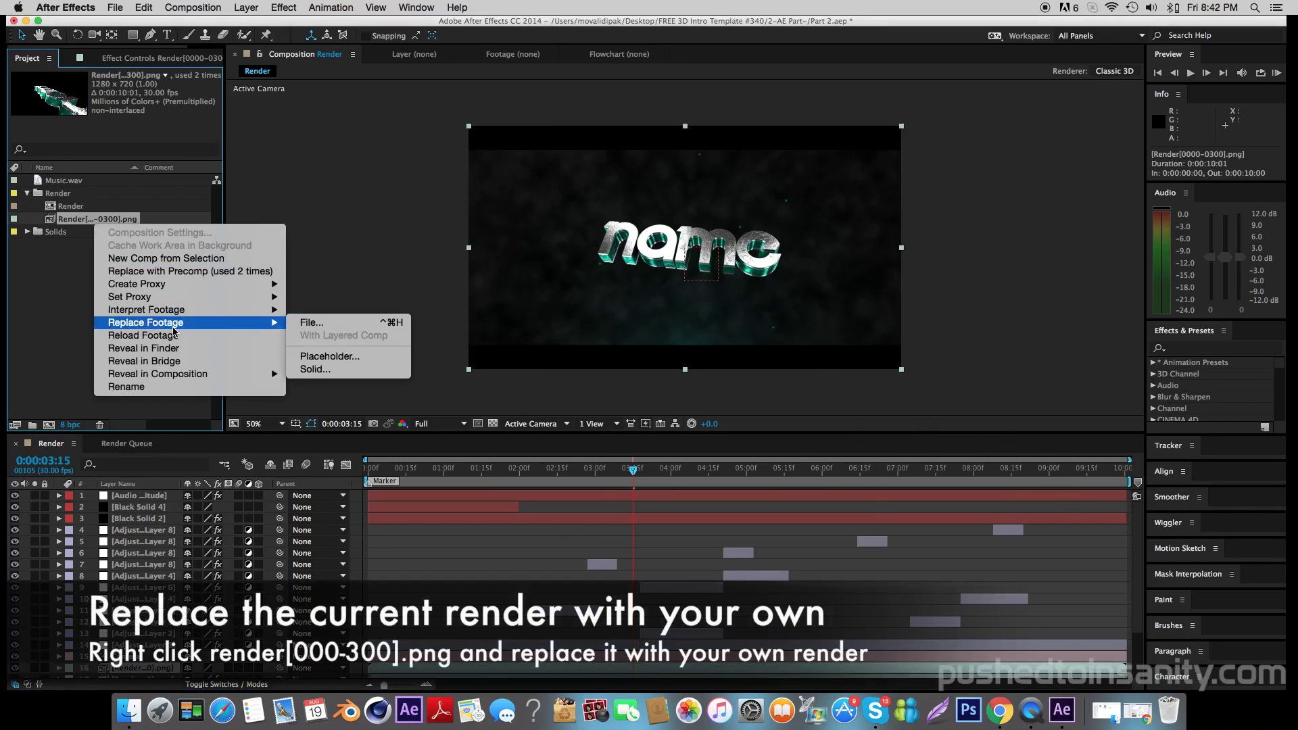
click(350, 324)
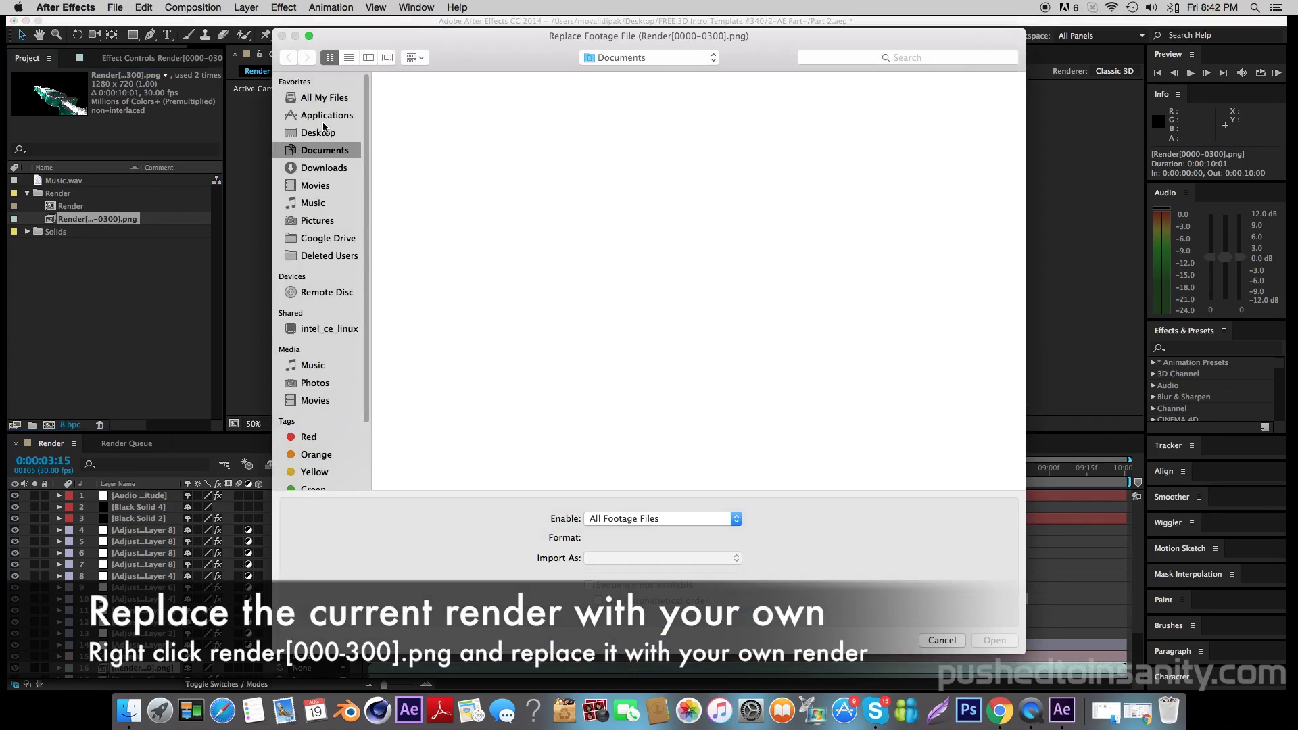
click(323, 130)
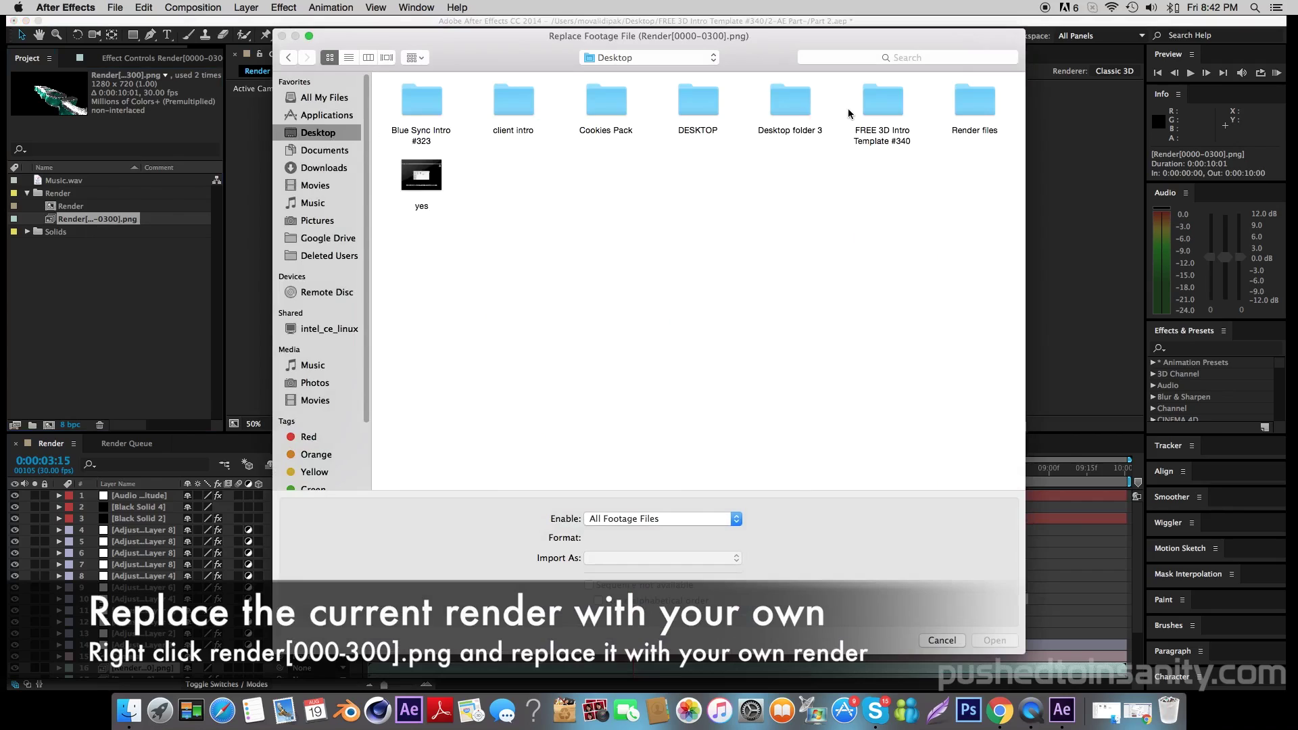
double_click(884, 108)
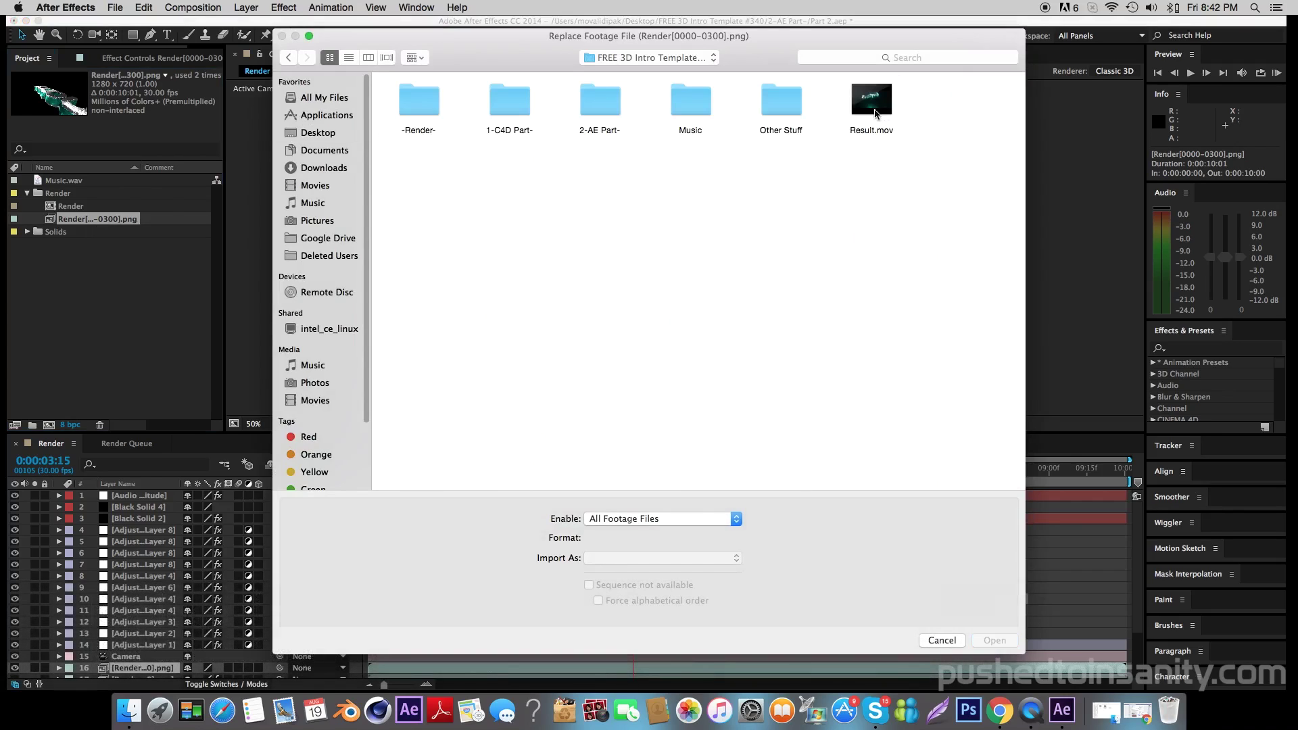
double_click(436, 103)
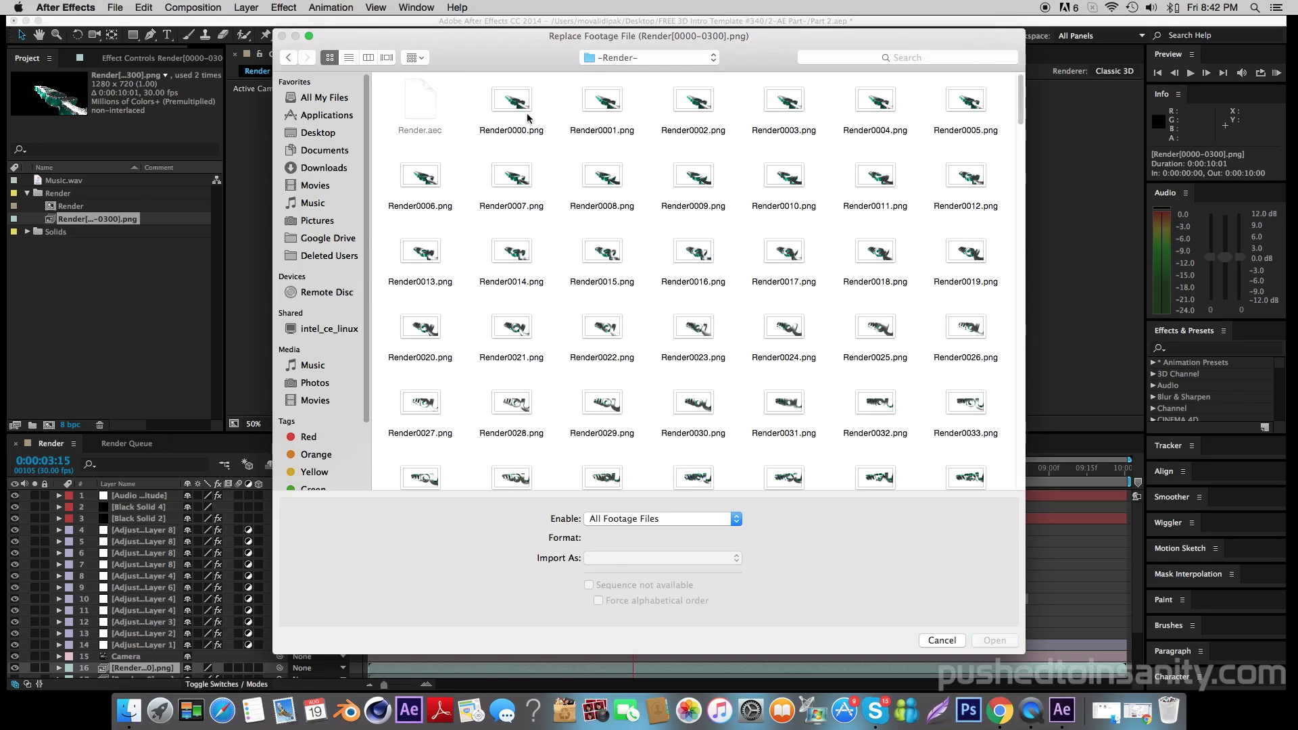
click(527, 115)
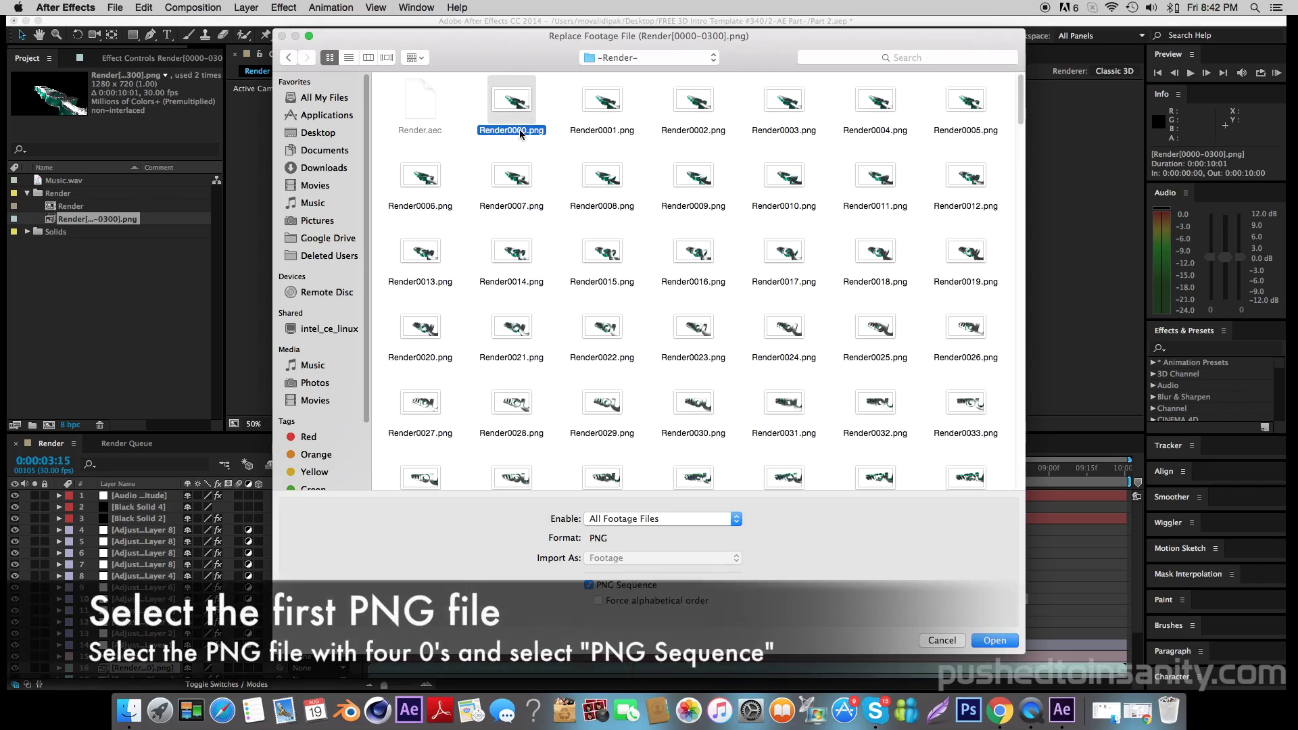
key(space)
key(space)
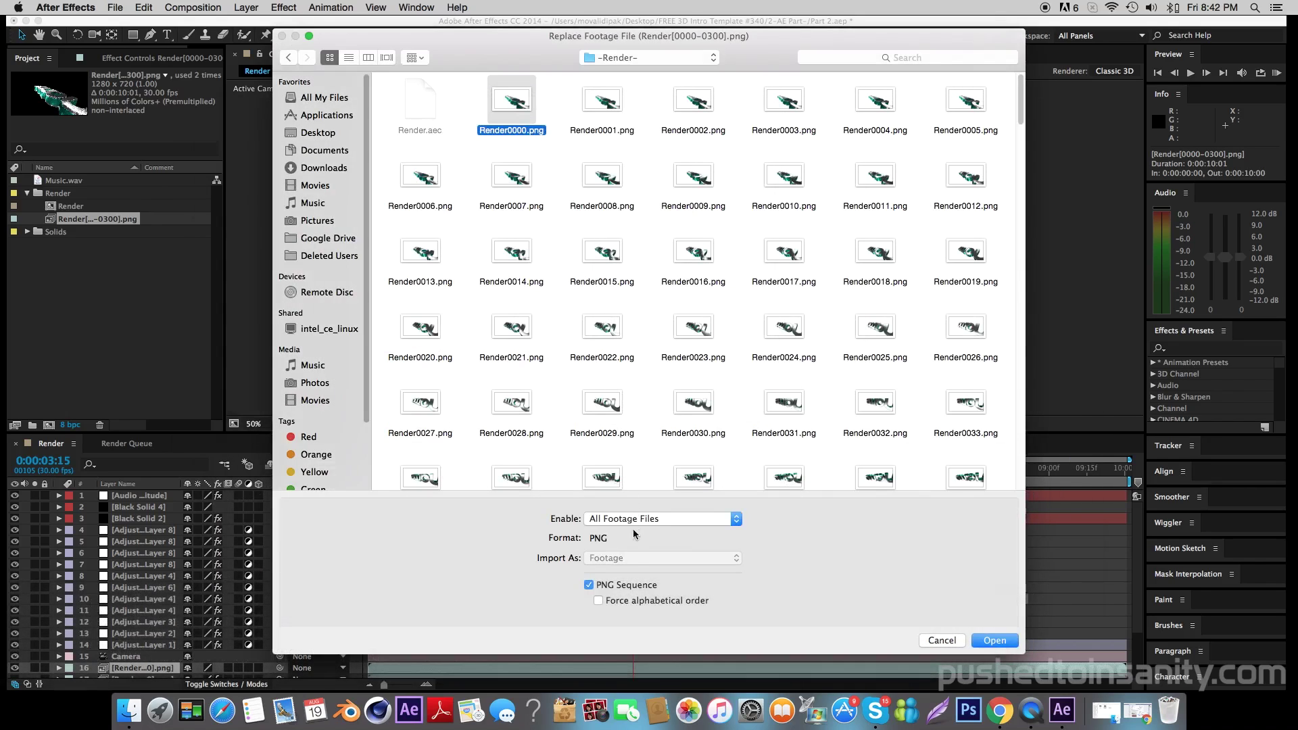
click(639, 591)
click(639, 591)
click(993, 640)
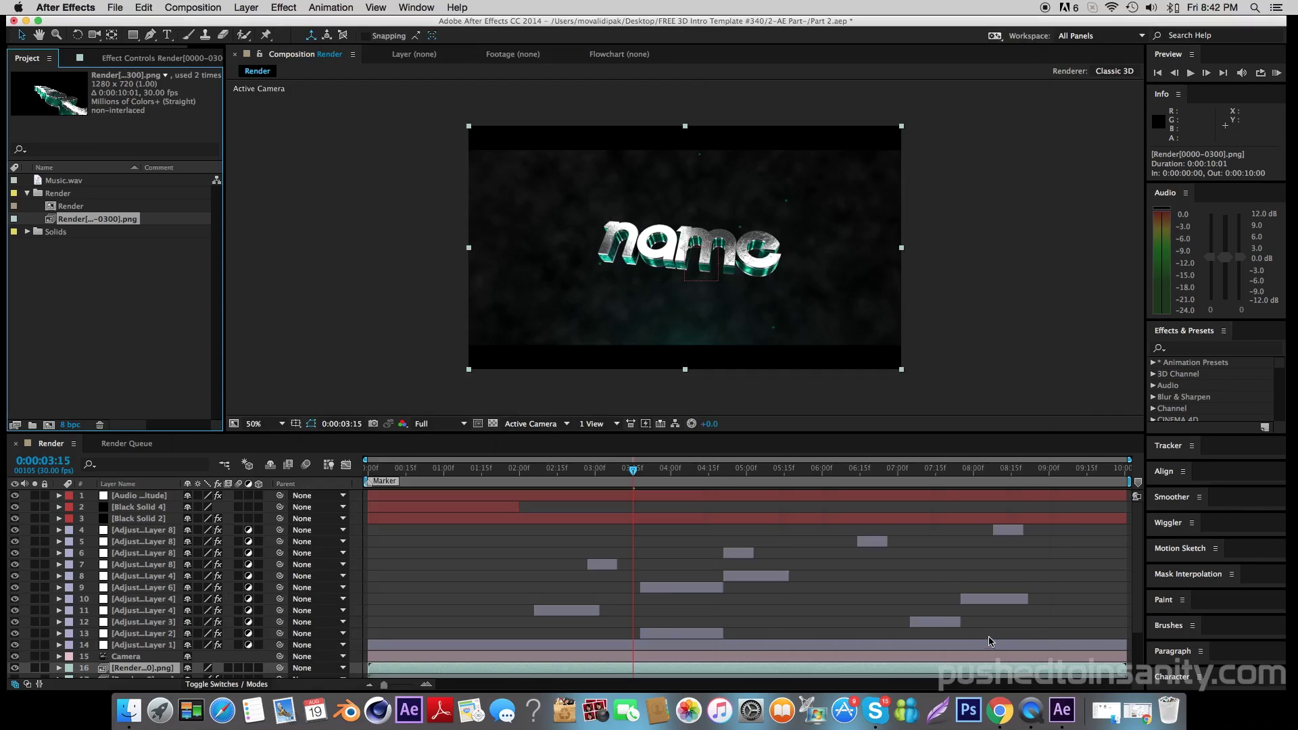
- Check a later frame, then queue the Render comp to Render.mov (Best Settings, Lossless) and render
click(882, 467)
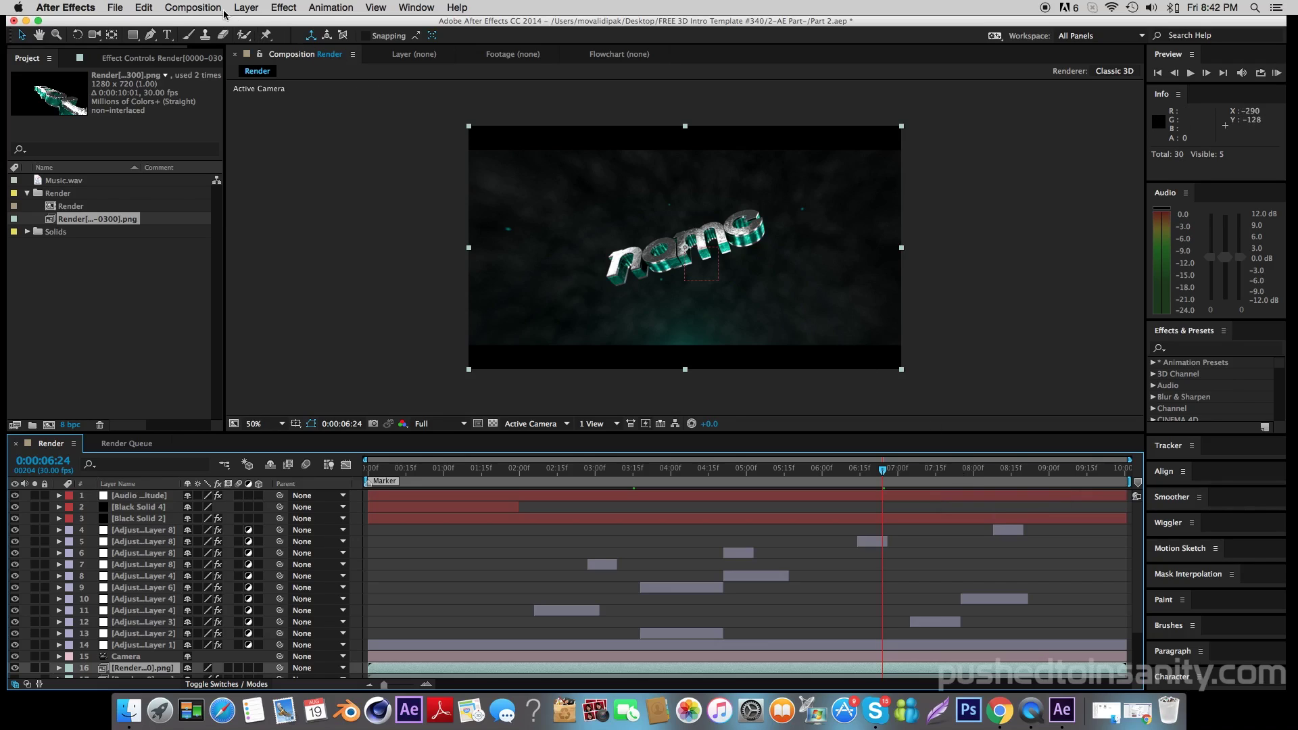
click(195, 7)
click(221, 116)
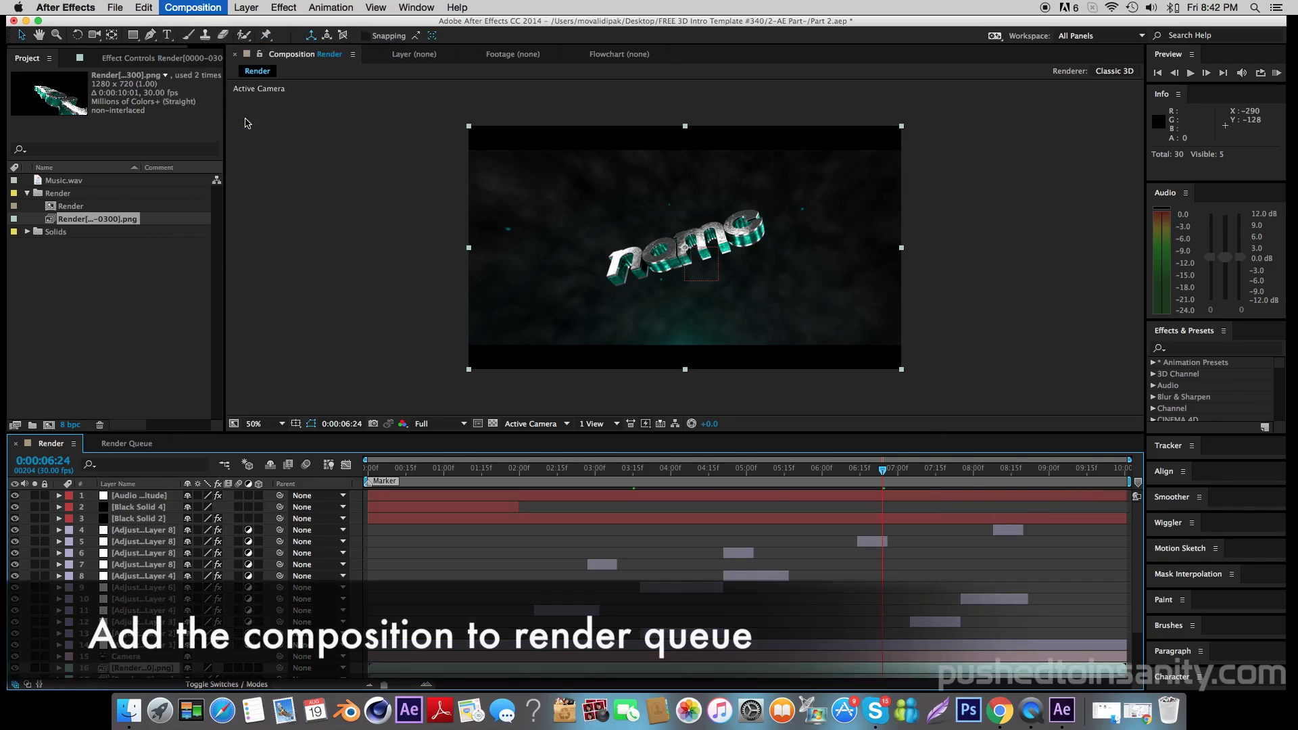
click(1095, 481)
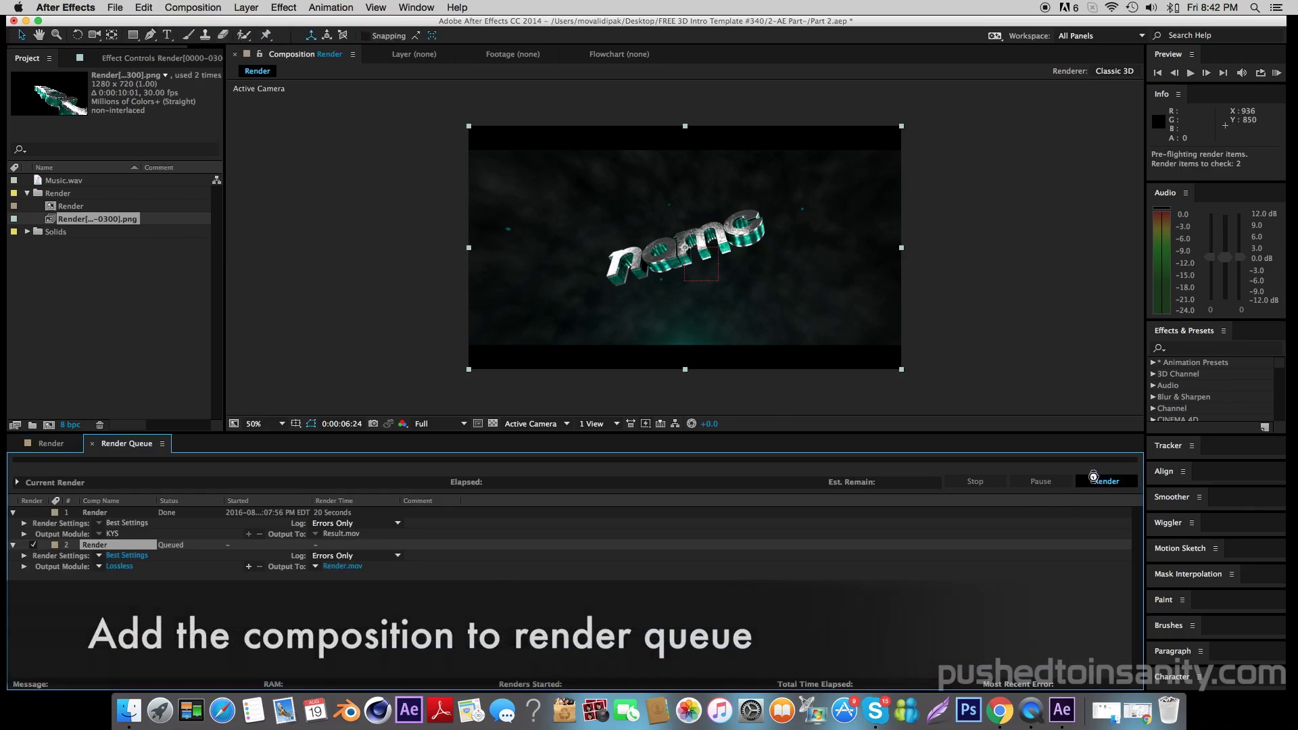